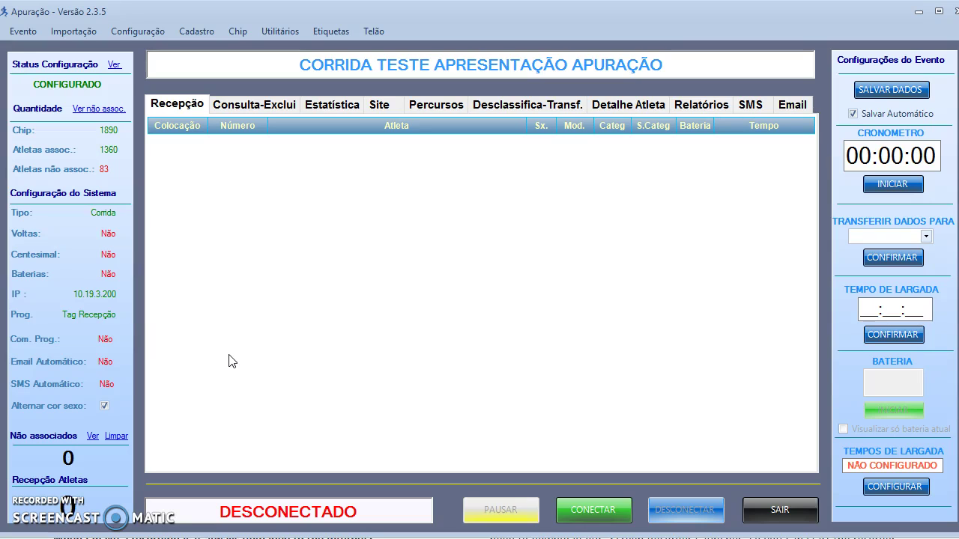
# Connect Apuração to receive the athletes' chip times, and confirm disconnecting once they are recorded.
pyautogui.click(583, 514)
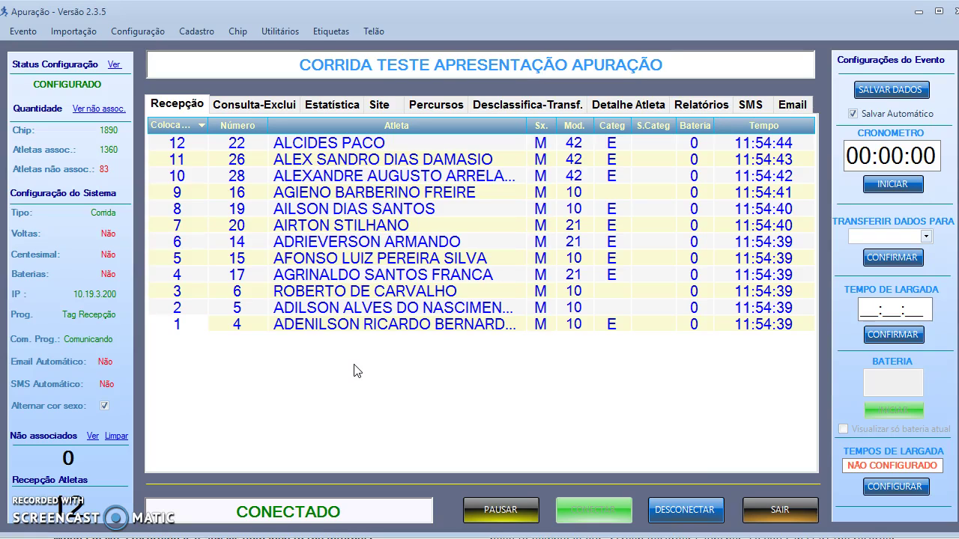
pyautogui.click(684, 509)
pyautogui.click(497, 331)
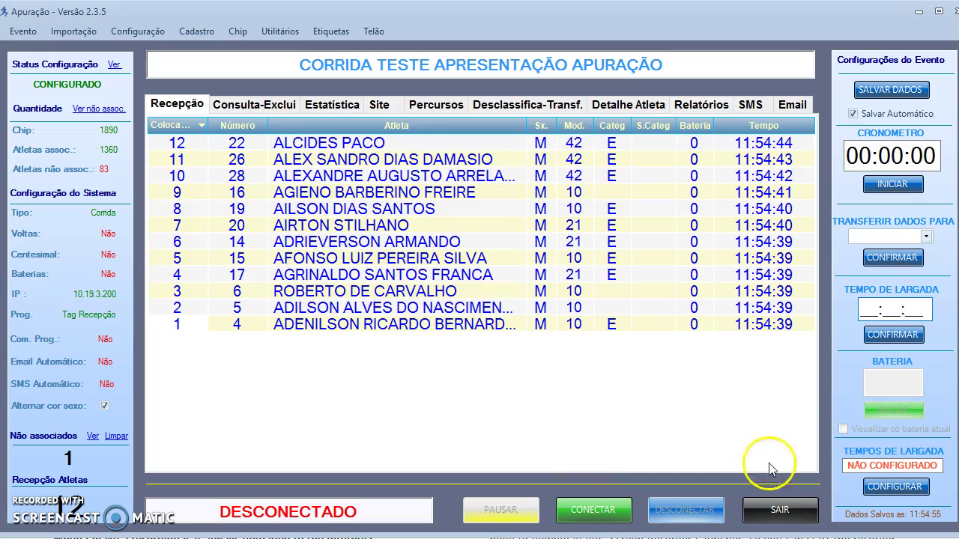
# Switch to Tag Recepção to examine the reader status and received tag readings, and return to Apuração.
pyautogui.hotkey('alt', 'Tab')
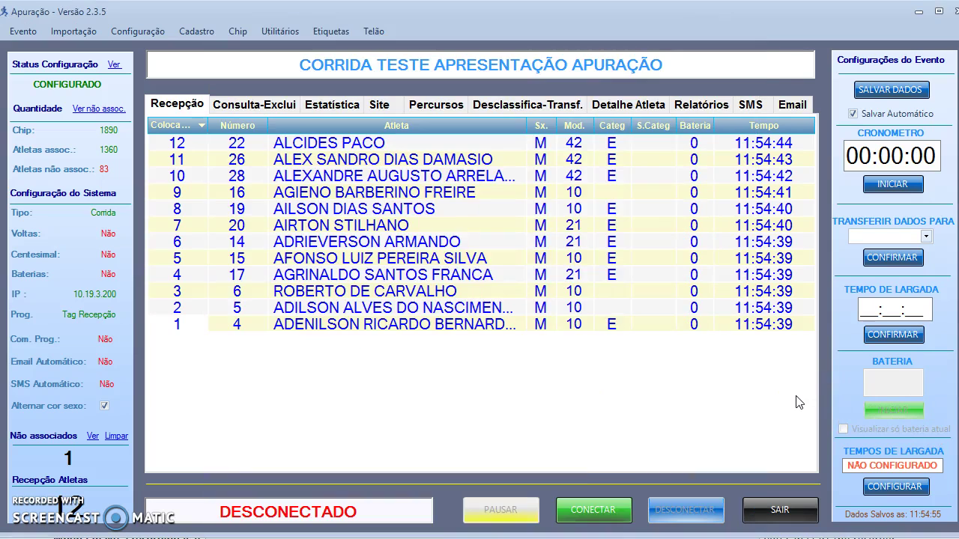
pyautogui.click(799, 401)
pyautogui.click(676, 535)
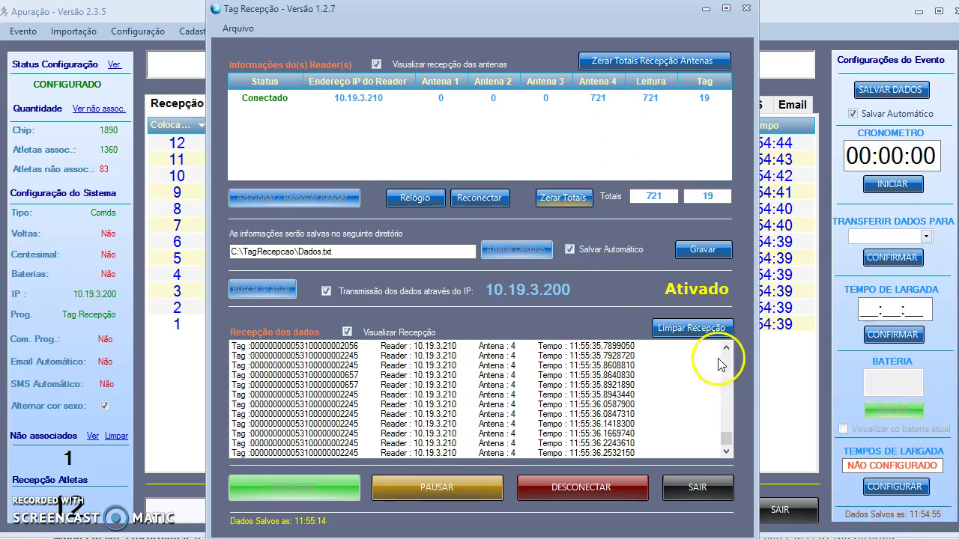
pyautogui.click(774, 332)
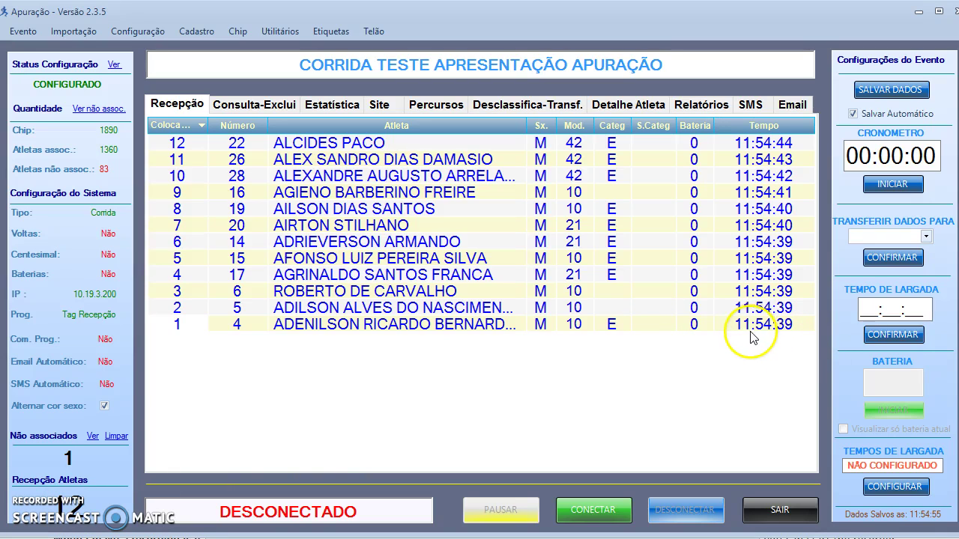
# Set the event's start time to 11:54:39 and confirm it.
pyautogui.click(875, 315)
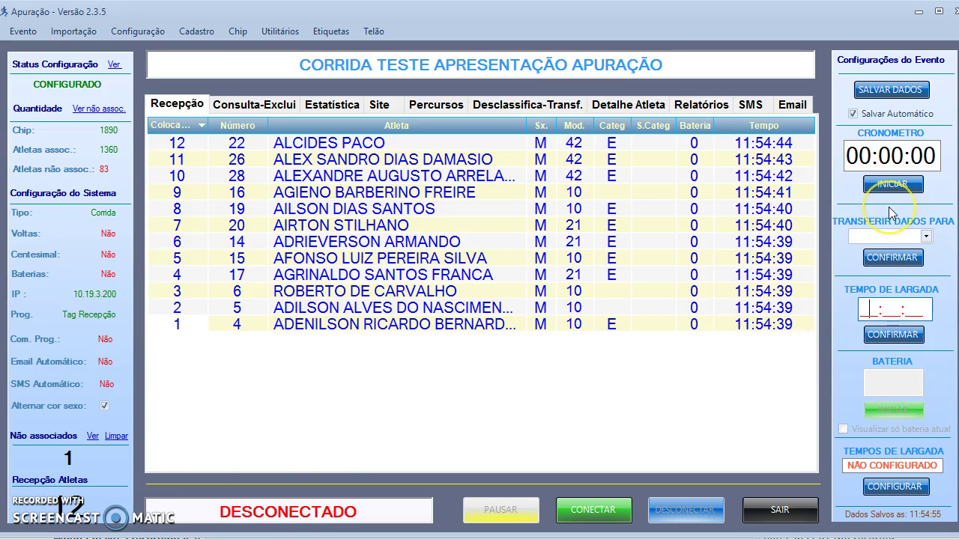
pyautogui.write('115439')
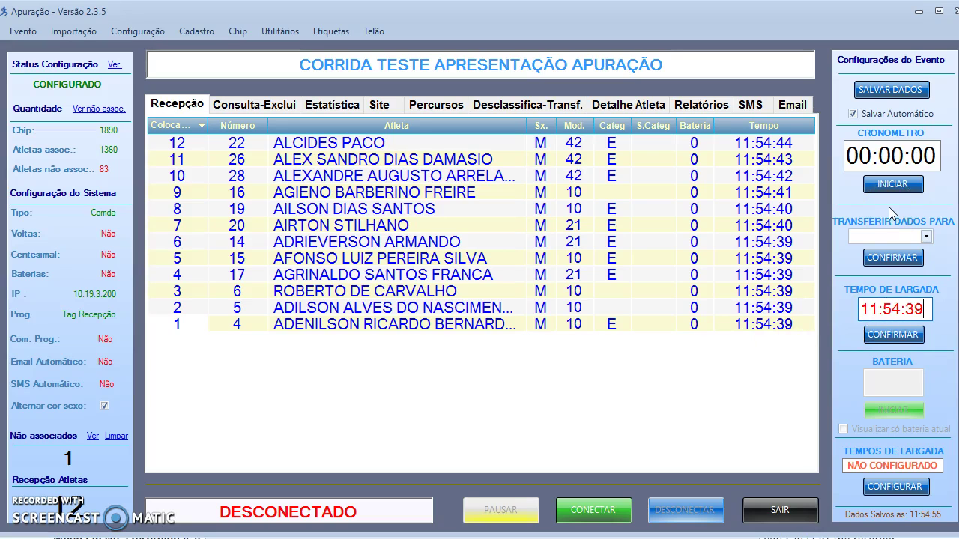
pyautogui.click(897, 334)
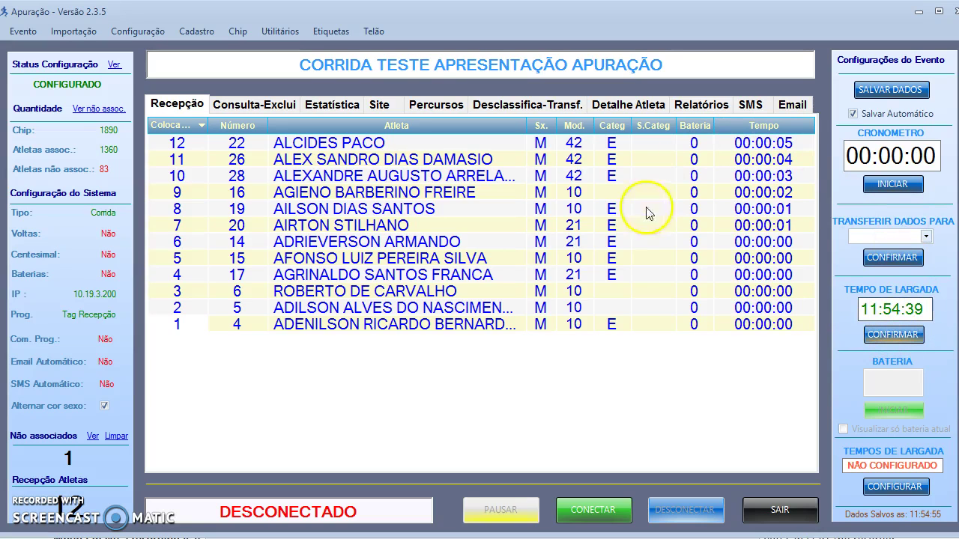
# Transfer the received data to LARGADA, confirm the transfer, and check the Percursos page before returning to Recepção.
pyautogui.click(926, 239)
pyautogui.click(918, 264)
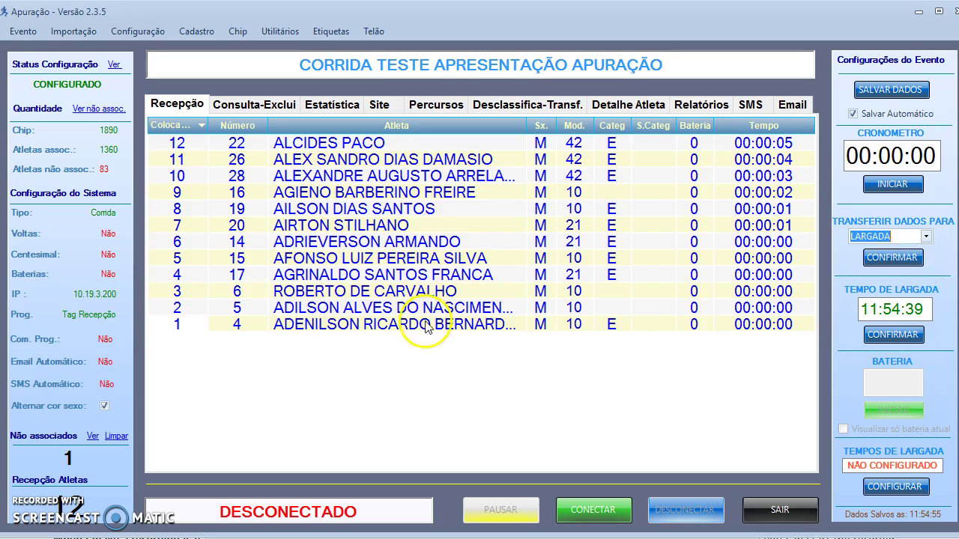
pyautogui.click(896, 262)
pyautogui.click(552, 327)
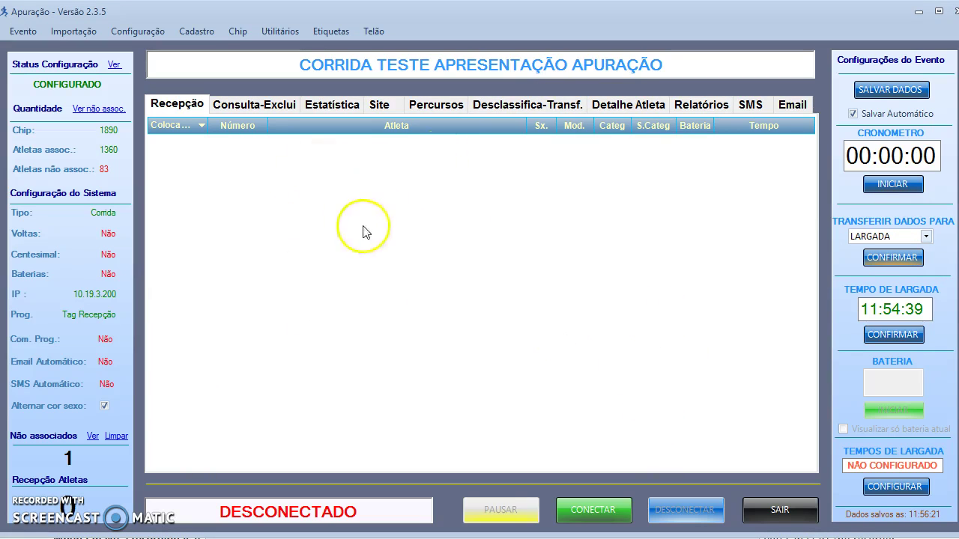
pyautogui.click(446, 111)
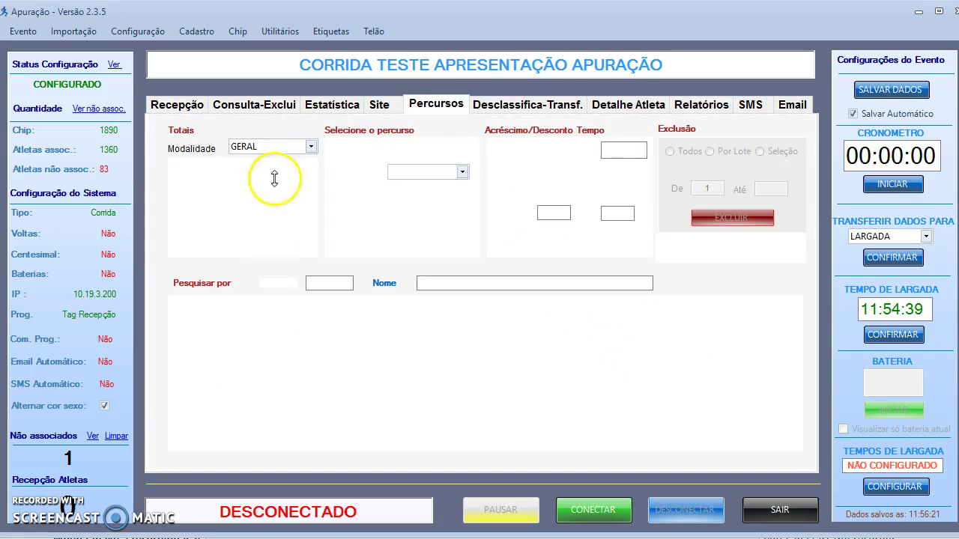
pyautogui.click(158, 105)
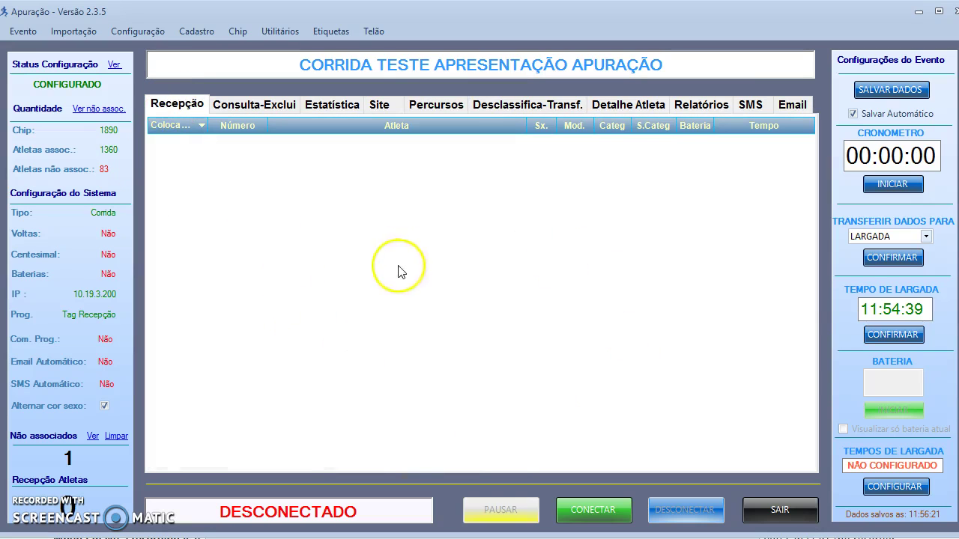
# Switch to Tag Recepção and examine the folder and file name in the path where the readings are saved.
pyautogui.hotkey('alt', 'Tab')
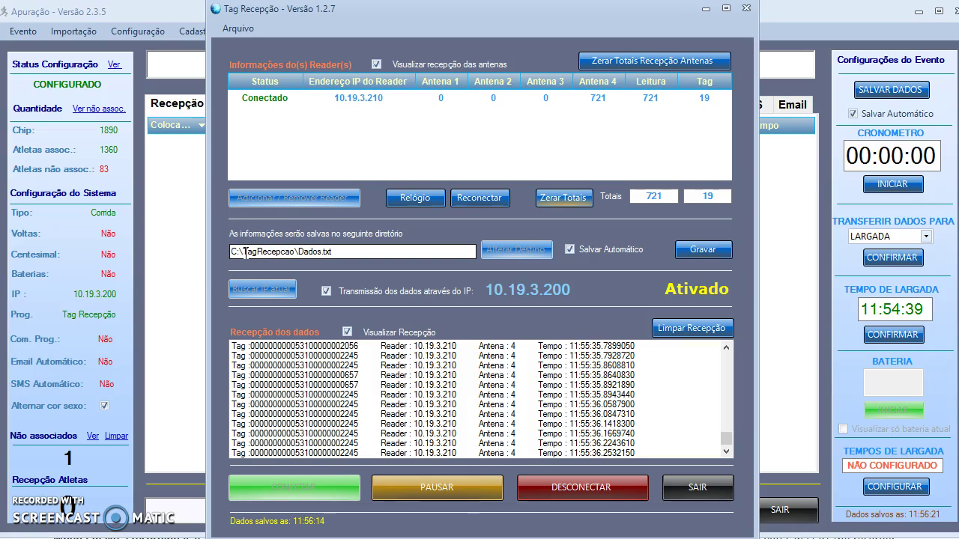
pyautogui.moveTo(244, 252); pyautogui.dragTo(294, 252)
pyautogui.click(295, 251)
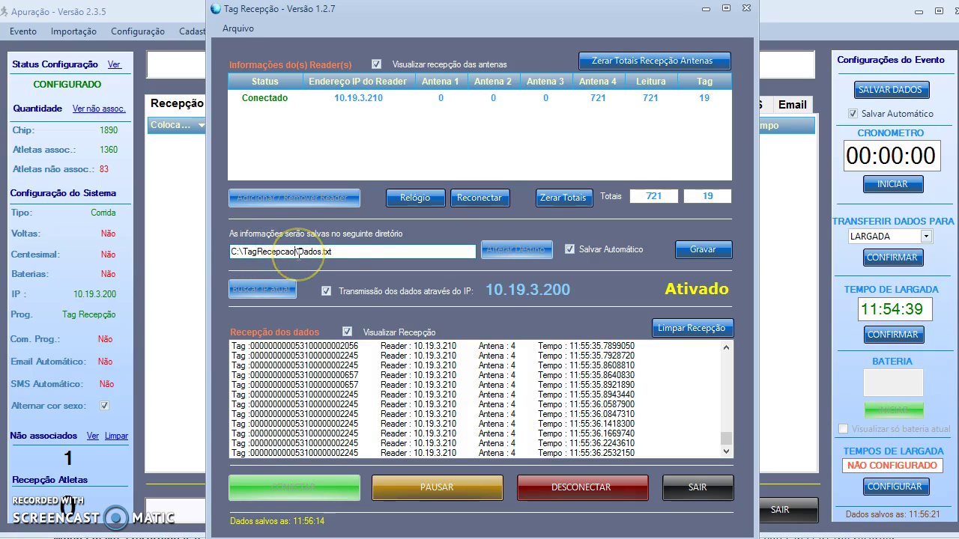
pyautogui.moveTo(300, 251); pyautogui.dragTo(327, 251)
pyautogui.doubleClick(328, 252)
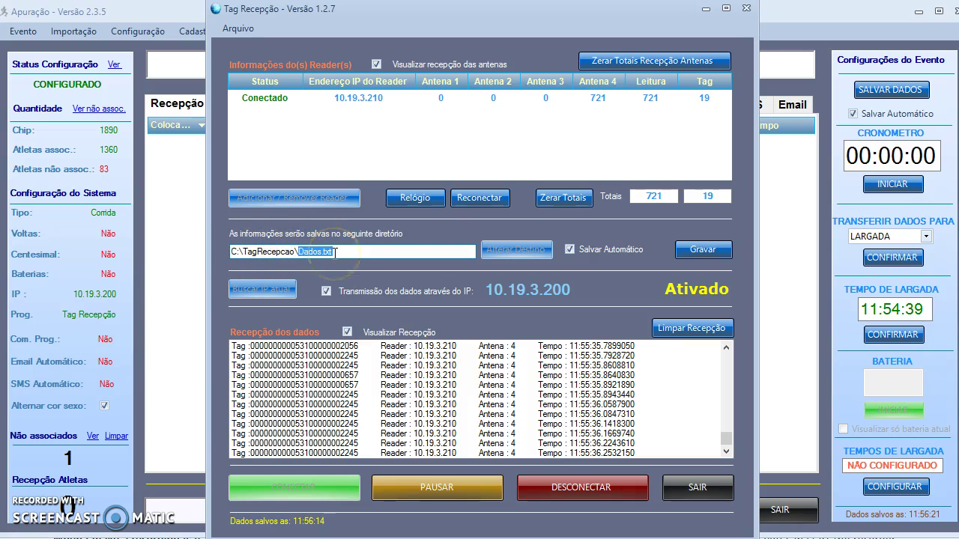
pyautogui.moveTo(242, 251); pyautogui.dragTo(281, 251)
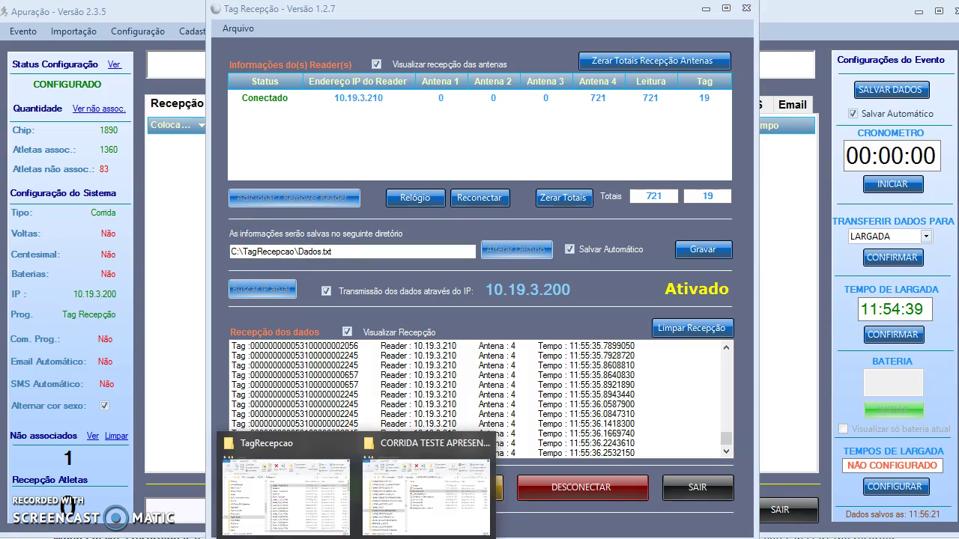
# Locate Dados.txt in the TagRecepcao folder in File Explorer and compare it with the save path in Tag Recepção.
pyautogui.click(296, 513)
pyautogui.click(82, 339)
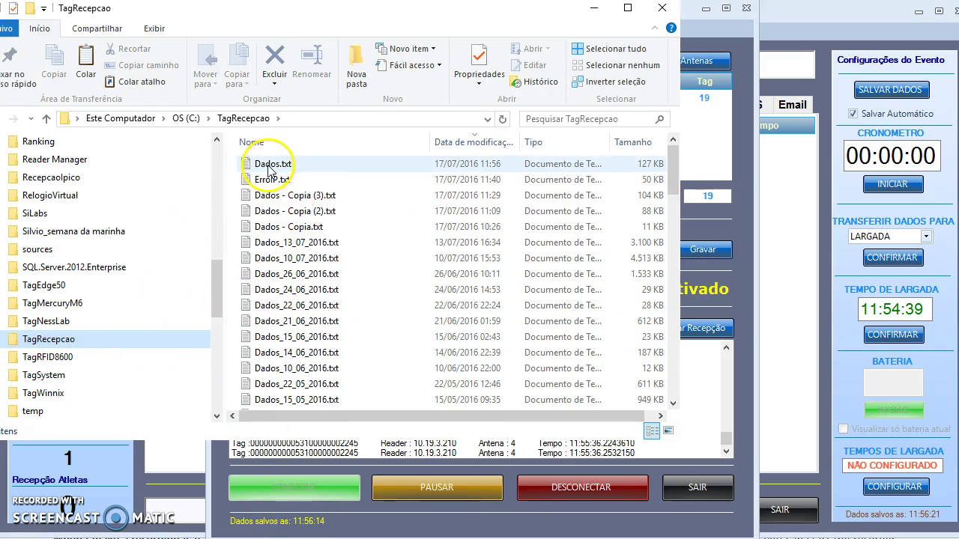
pyautogui.click(268, 164)
pyautogui.click(735, 310)
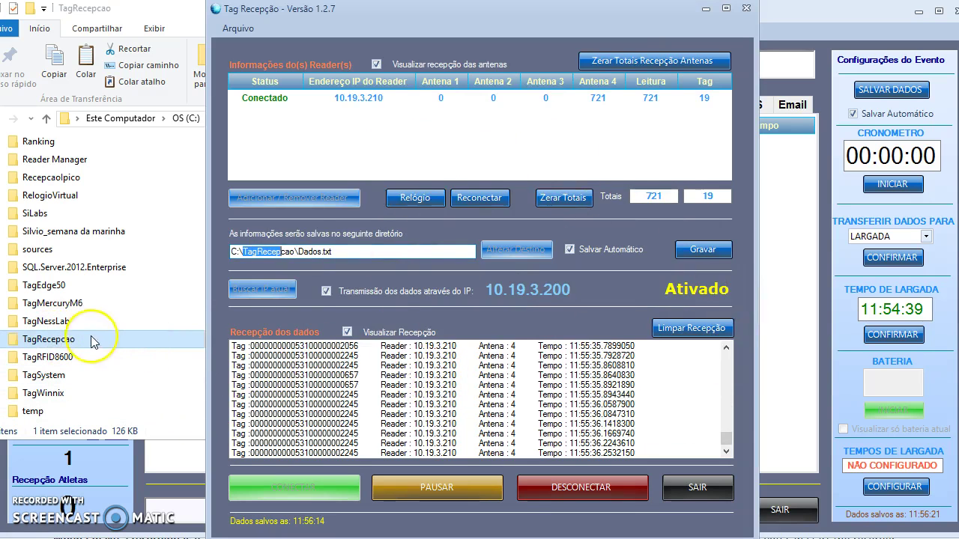
pyautogui.click(75, 341)
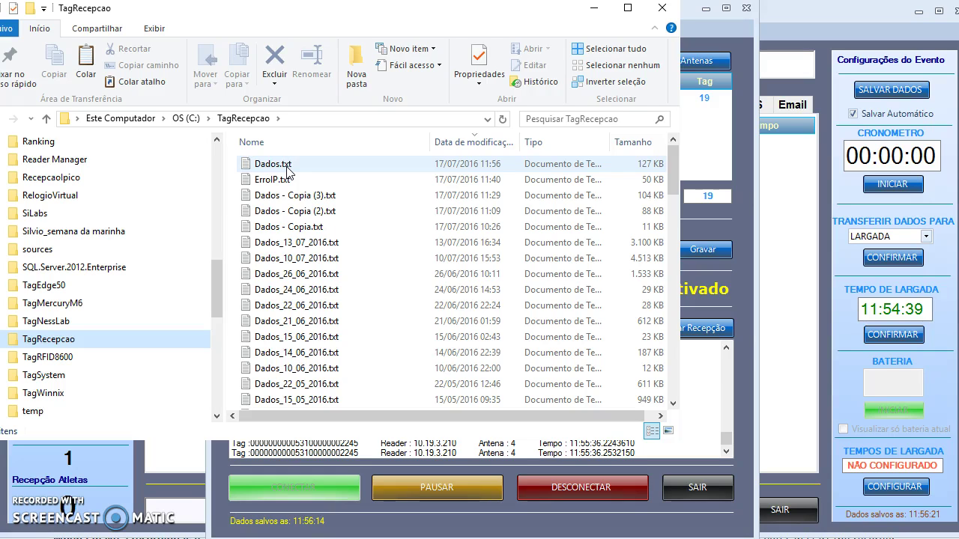
pyautogui.click(287, 171)
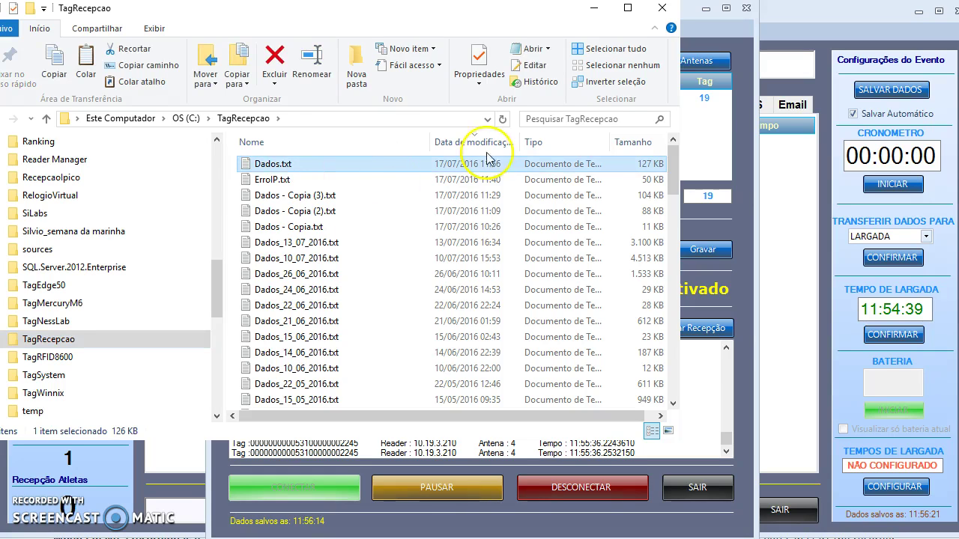
pyautogui.click(738, 97)
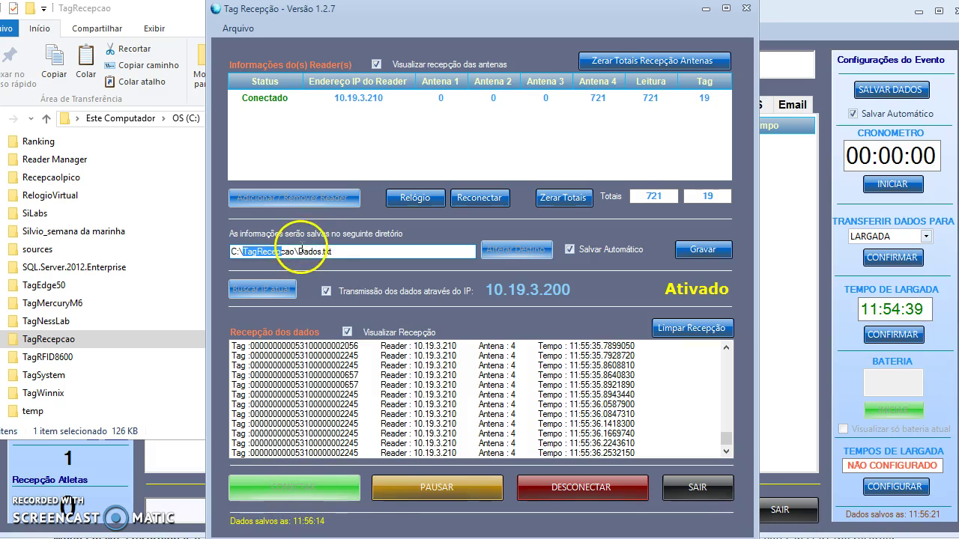
pyautogui.moveTo(298, 252); pyautogui.dragTo(332, 252)
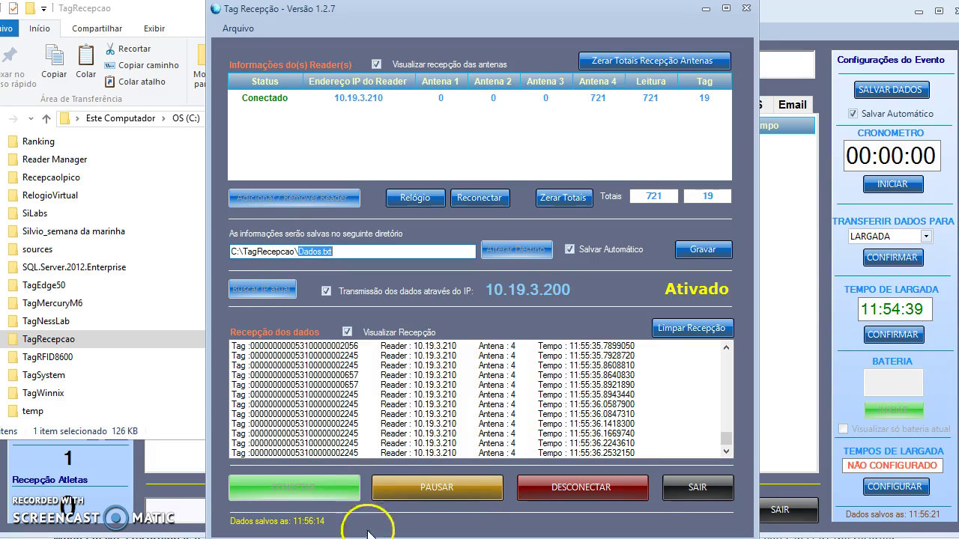
# Delete the old Dados - Copia (3), Dados - Copia (2) and Dados - Copia text files from TagRecepcao, cancelling for the file in use.
pyautogui.click(343, 500)
pyautogui.moveTo(344, 505)
pyautogui.click(310, 483)
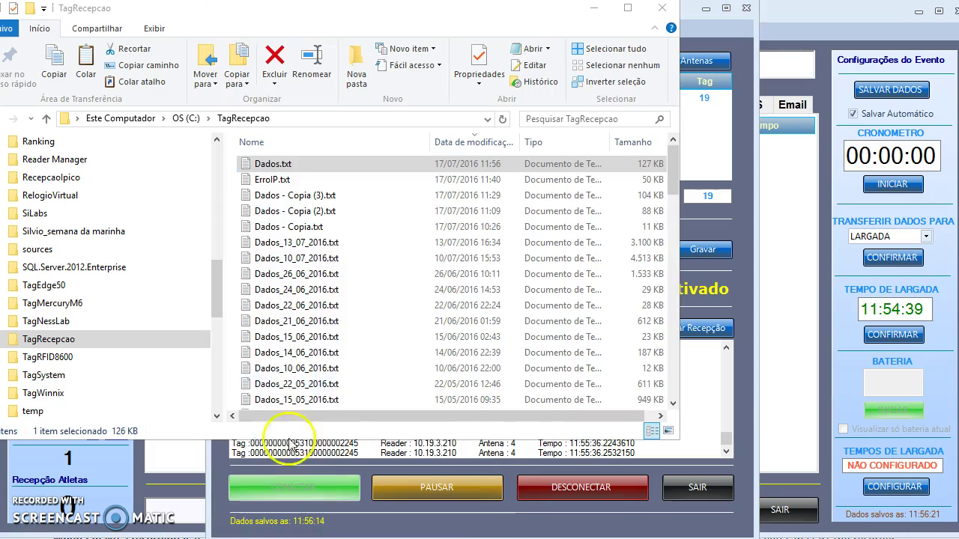
pyautogui.click(313, 197)
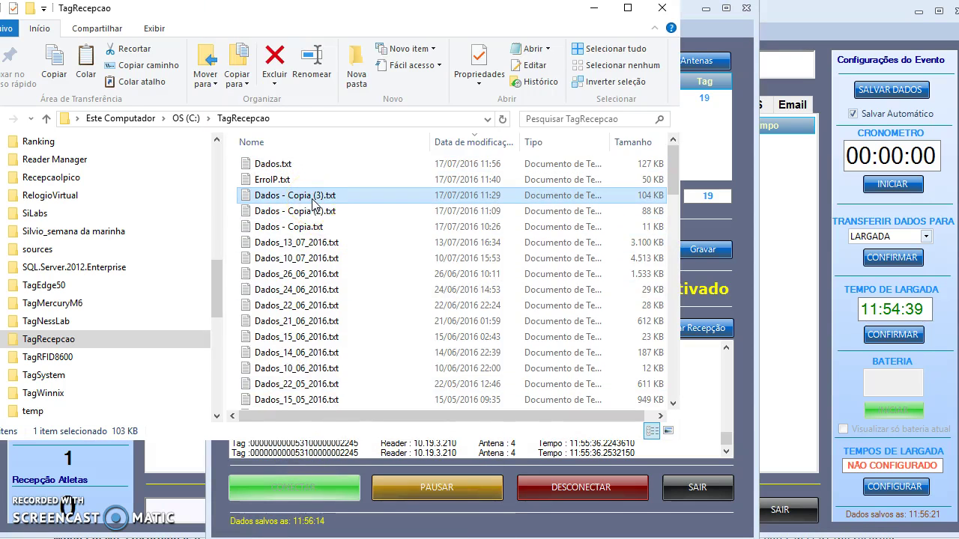
pyautogui.hotkey('shift', 'Down')
pyautogui.hotkey('shift', 'Down')
pyautogui.press('Delete')
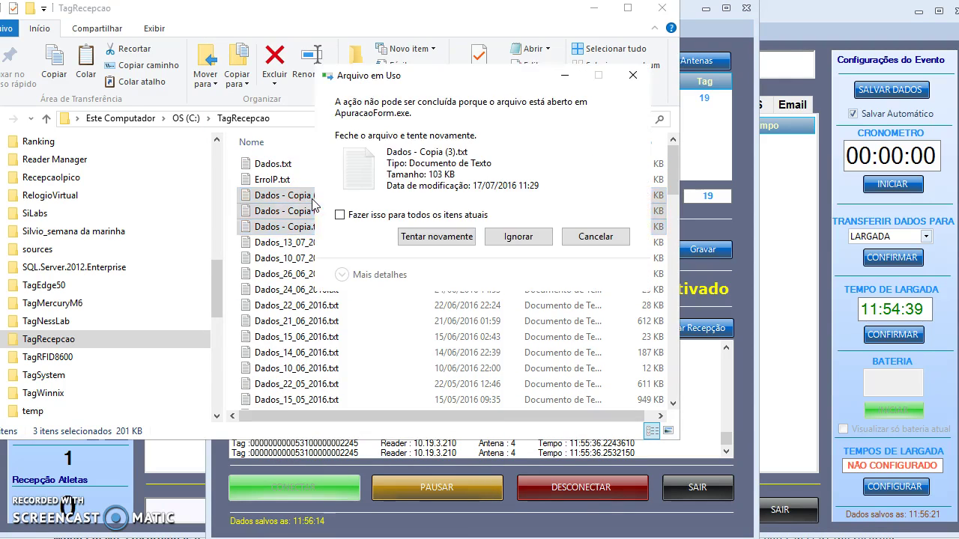
pyautogui.click(582, 246)
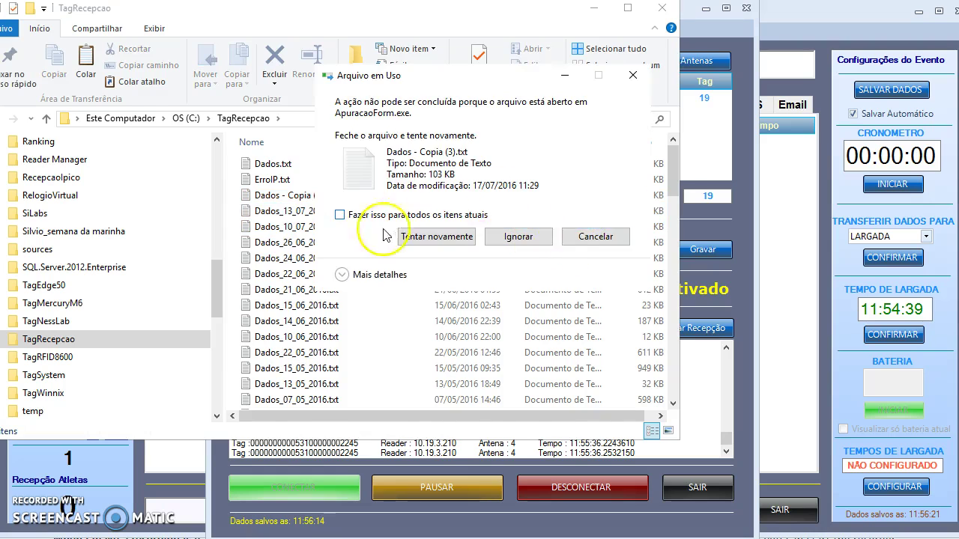
# Duplicate Dados.txt within the TagRecepcao folder and switch back to Apuração.
pyautogui.click(275, 166)
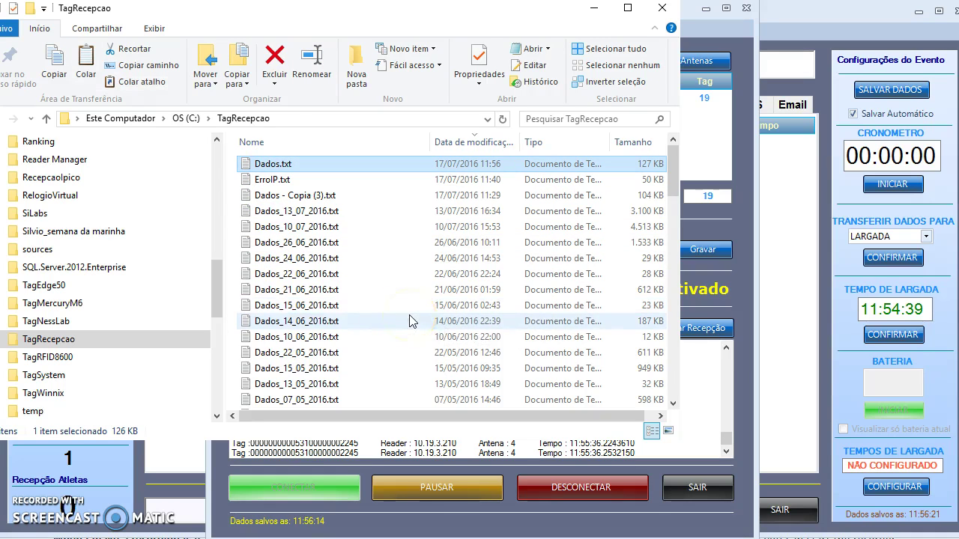
pyautogui.hotkey('ctrl', 'v')
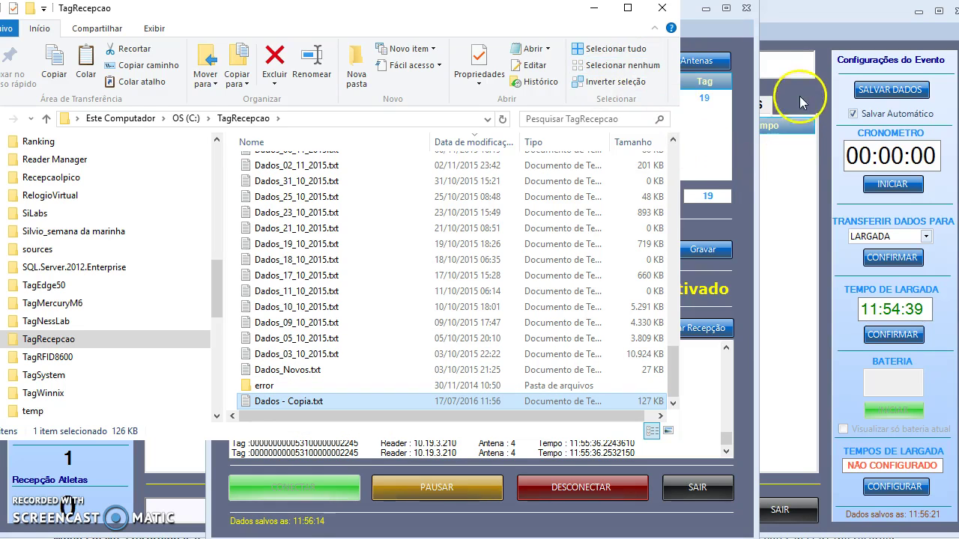
pyautogui.click(779, 71)
# Import the times from C:\TagRecepcao\Dados - Copia.txt with Largada as the data destination.
pyautogui.click(86, 31)
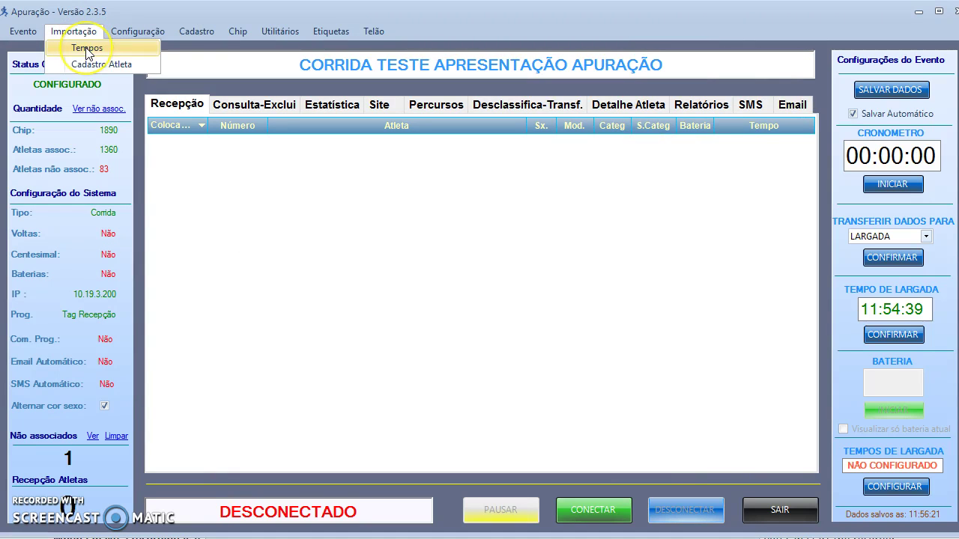
pyautogui.click(85, 48)
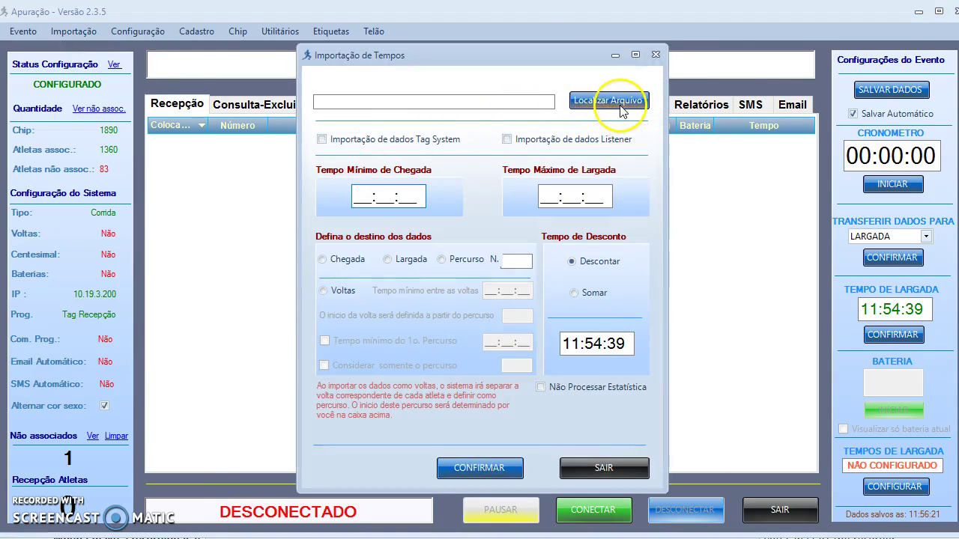
pyautogui.click(622, 104)
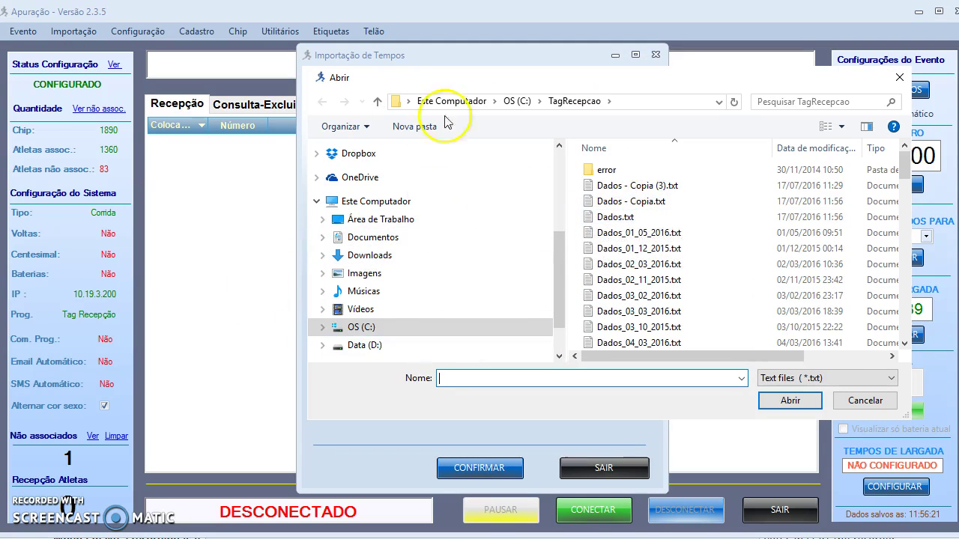
pyautogui.click(630, 201)
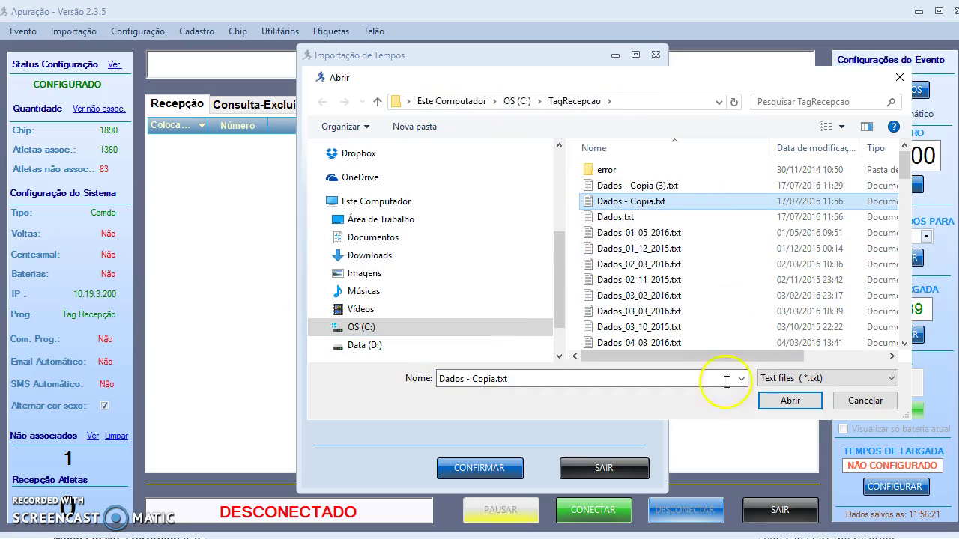
pyautogui.click(789, 401)
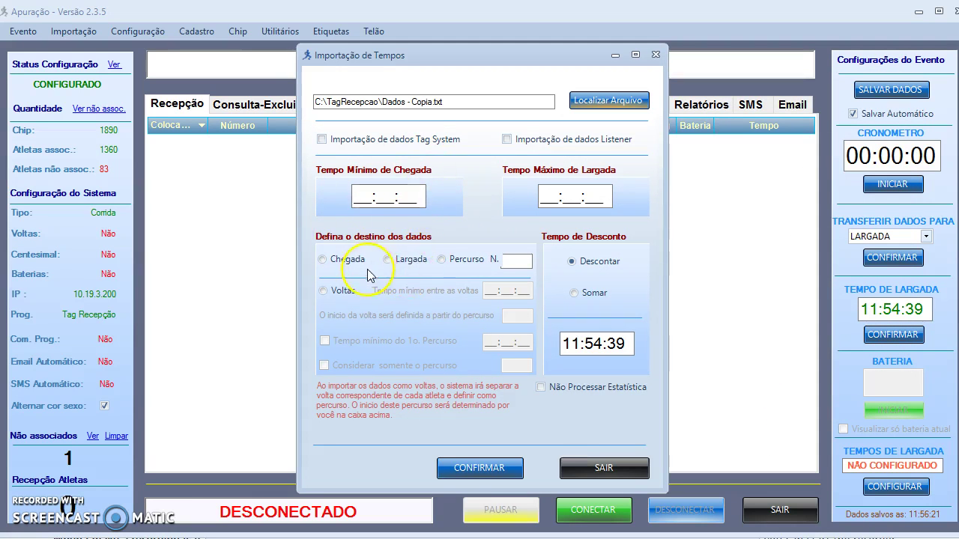
pyautogui.click(414, 262)
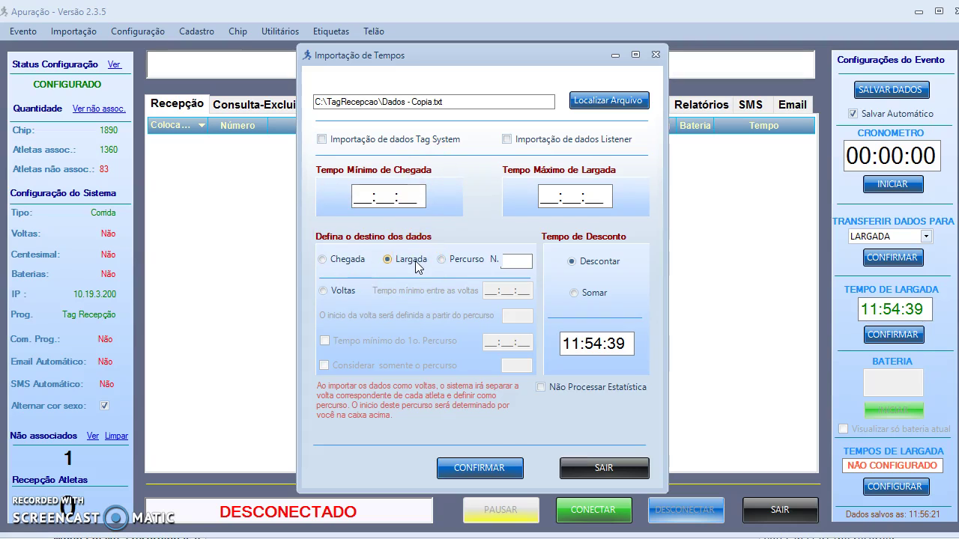
pyautogui.click(491, 465)
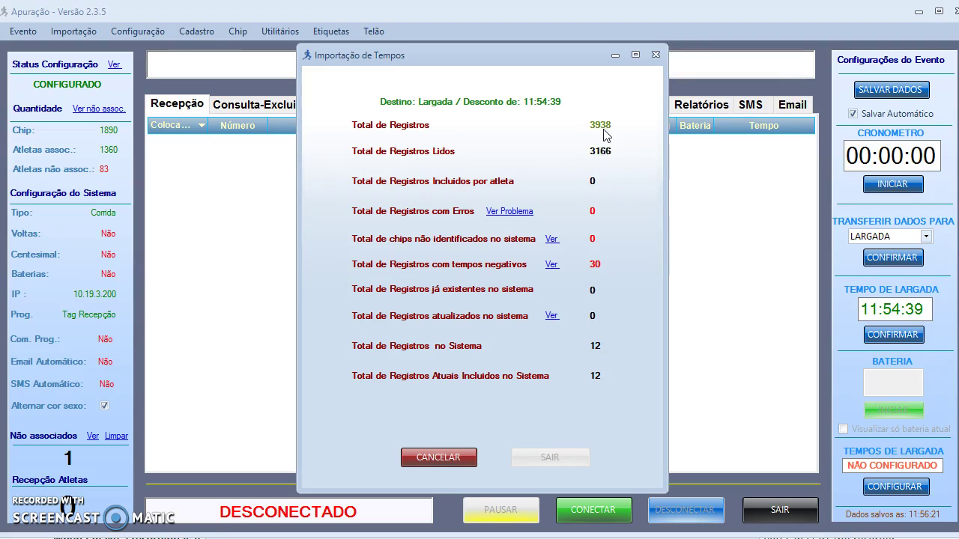
# Close the finished time import and review the Largada records under Percursos, returning to Recepção.
pyautogui.click(642, 201)
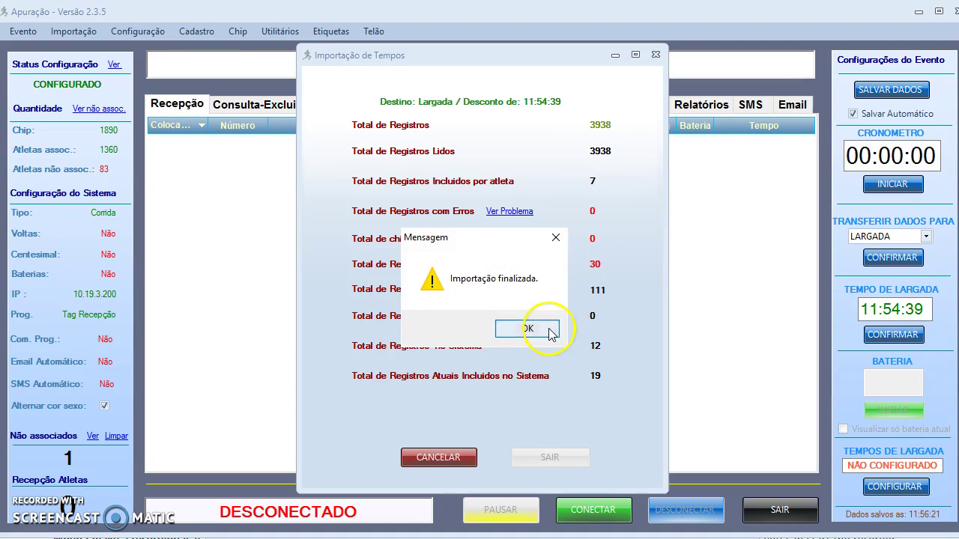
pyautogui.click(527, 330)
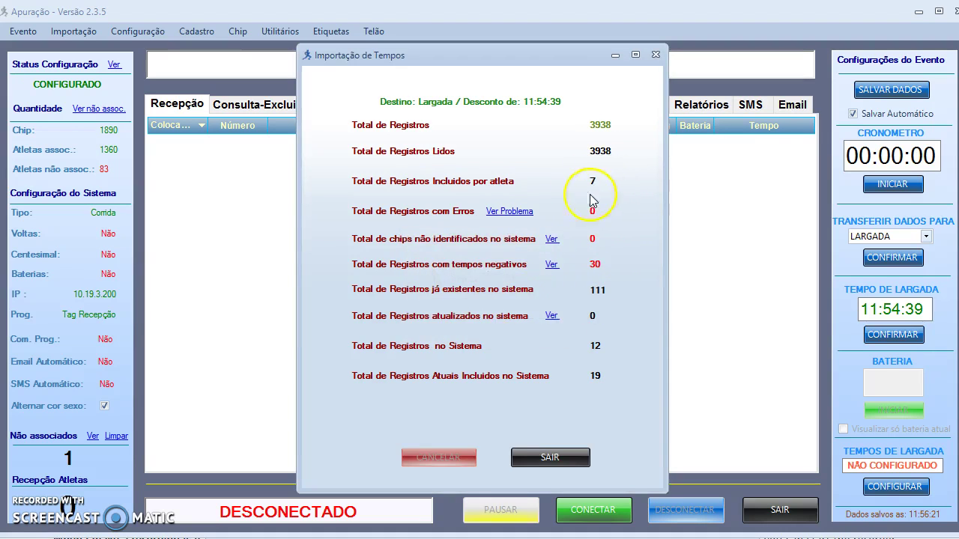
pyautogui.click(565, 462)
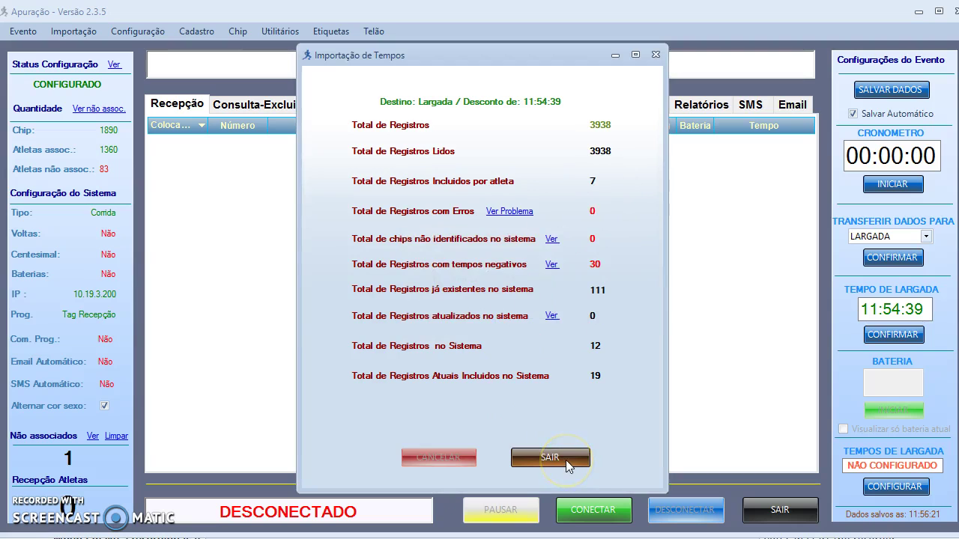
pyautogui.click(566, 460)
pyautogui.click(645, 477)
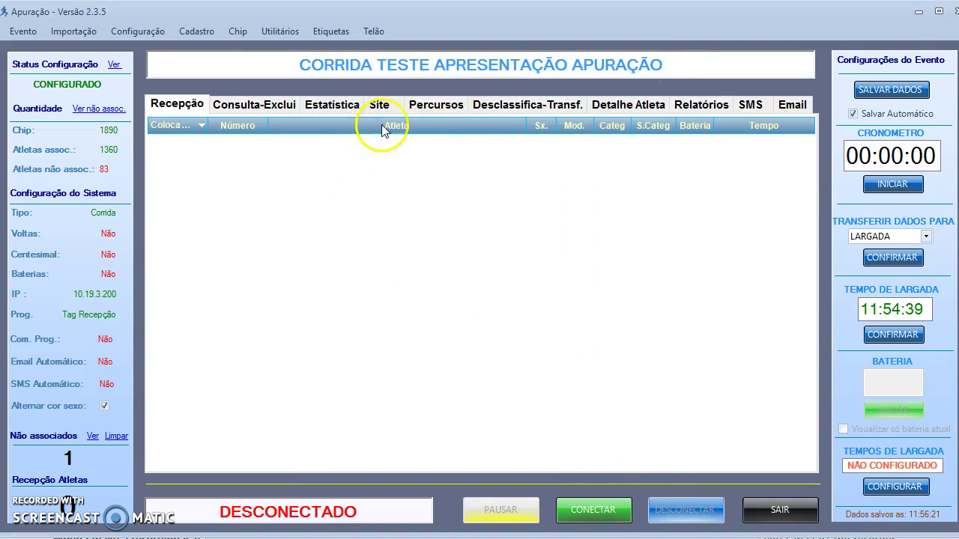
pyautogui.click(452, 106)
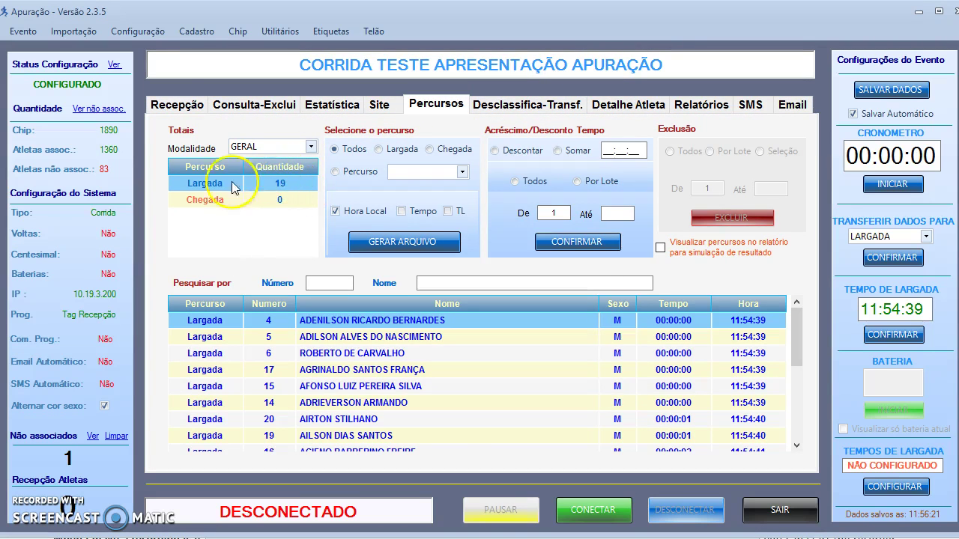
pyautogui.click(184, 111)
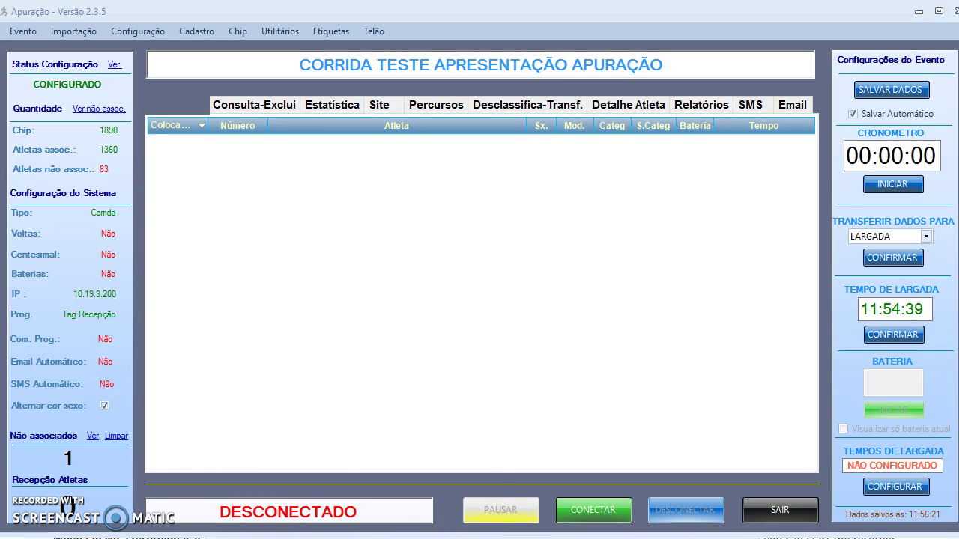
# Examine the dated Dados text files in the TagRecepcao folder in File Explorer and return to Apuração.
pyautogui.click(242, 507)
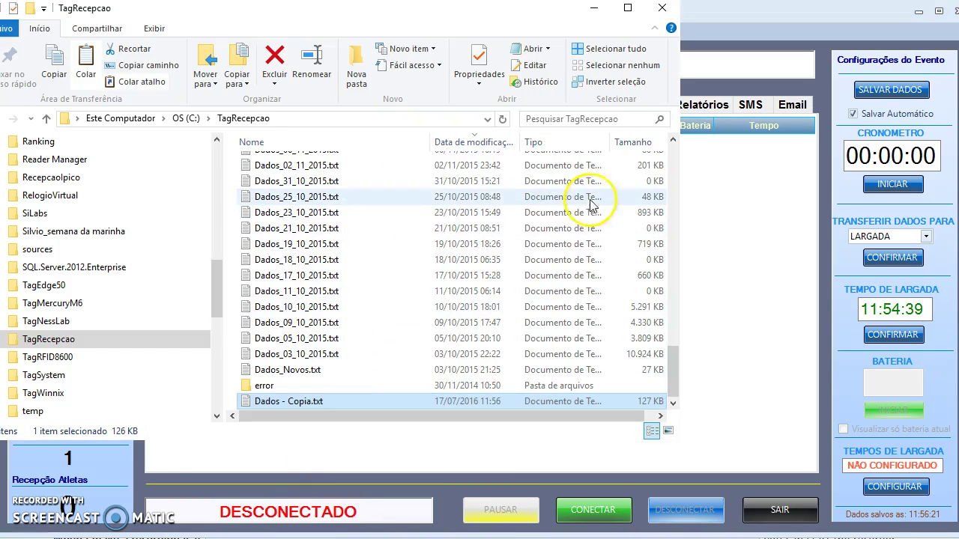
pyautogui.moveTo(679, 375); pyautogui.dragTo(682, 158)
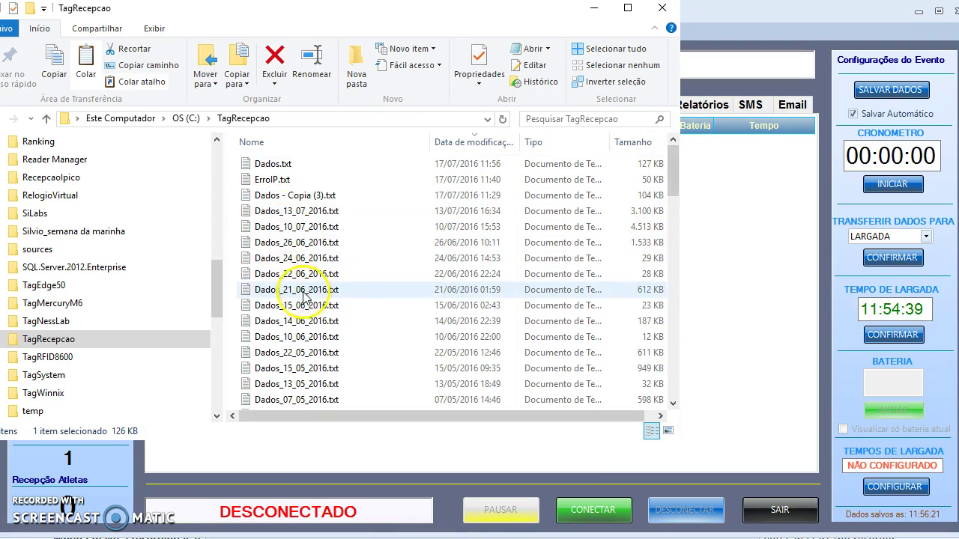
pyautogui.click(285, 219)
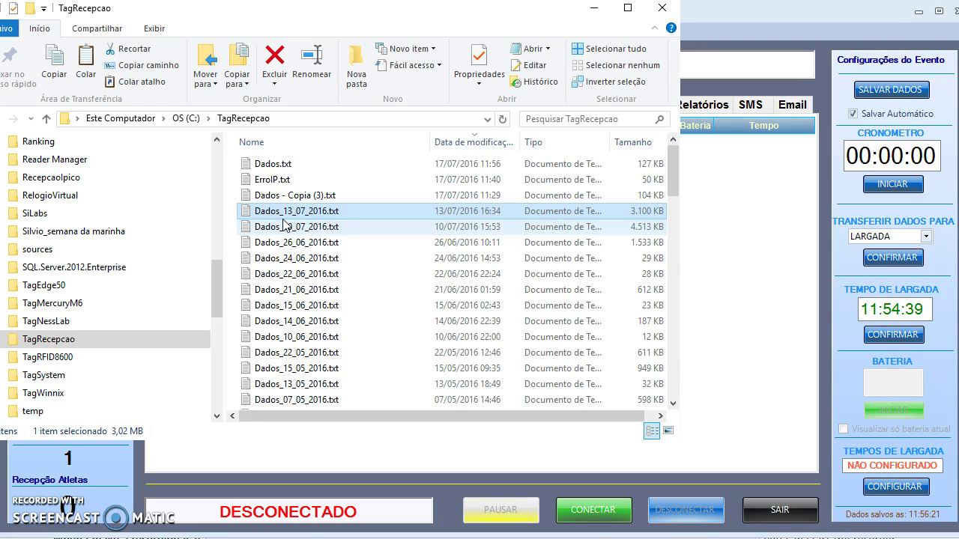
pyautogui.click(297, 244)
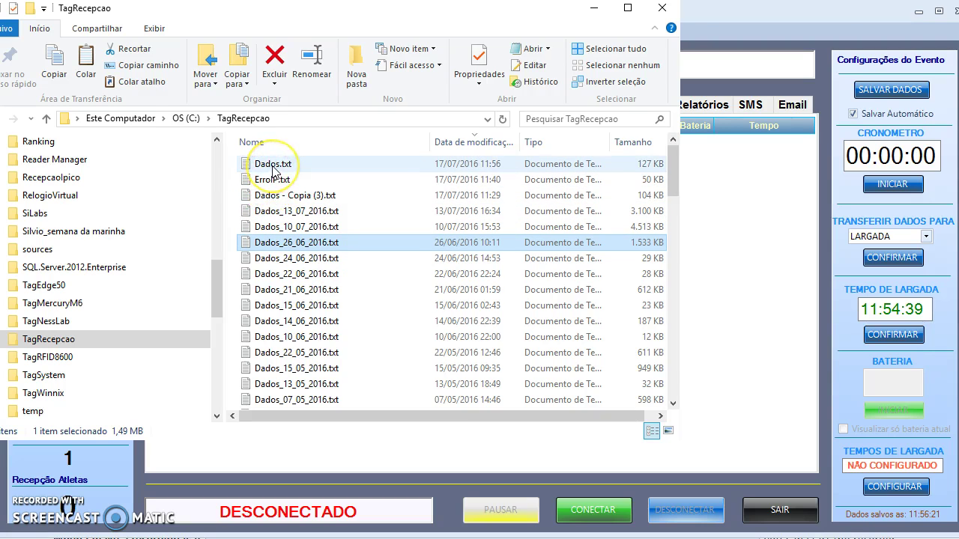
pyautogui.click(268, 259)
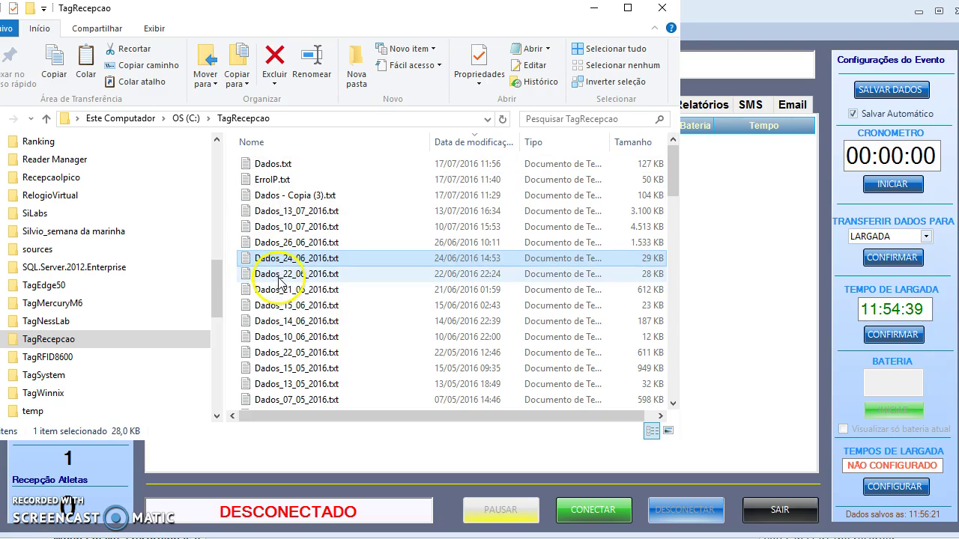
pyautogui.click(279, 276)
pyautogui.click(289, 290)
pyautogui.click(293, 304)
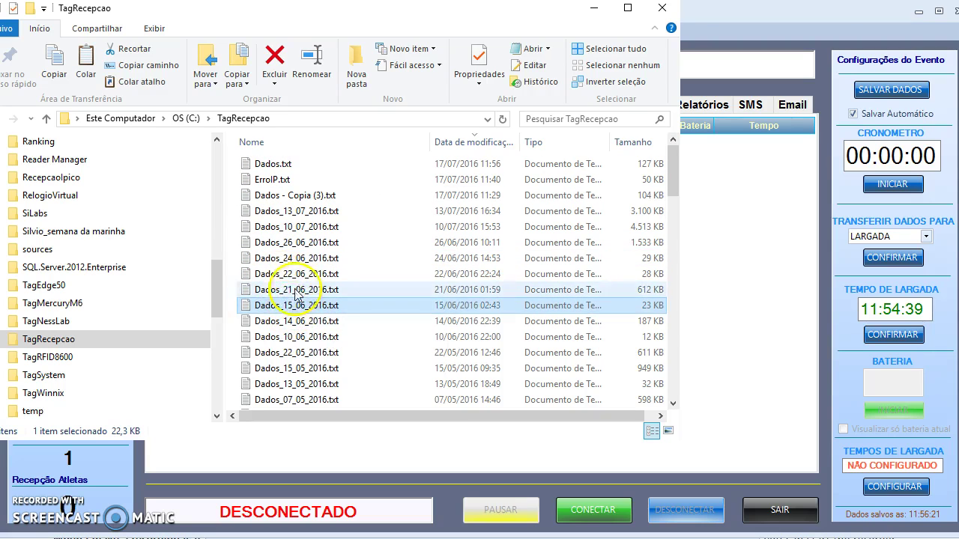
pyautogui.click(291, 228)
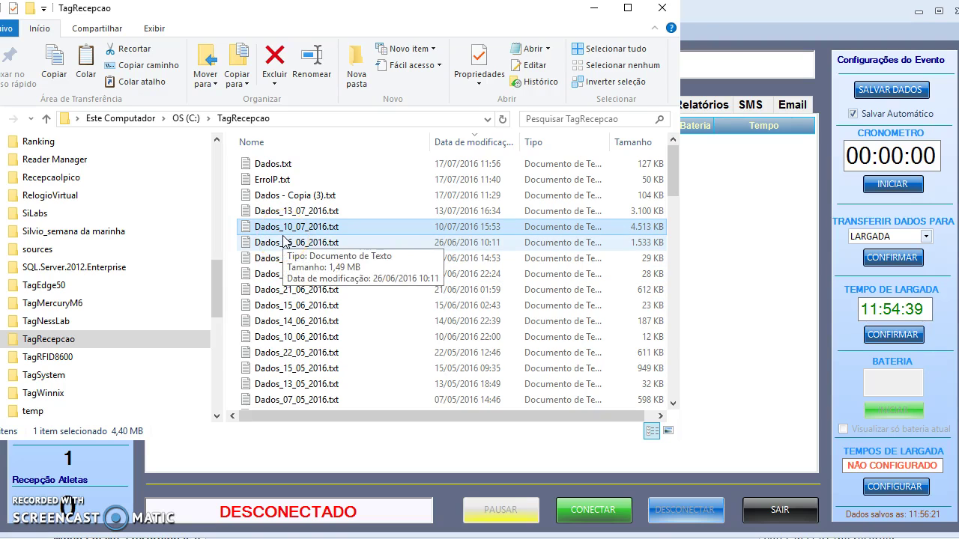
pyautogui.click(725, 295)
# Connect Apuração to receive the athletes' finish readings, and disconnect it once they are listed.
pyautogui.click(583, 507)
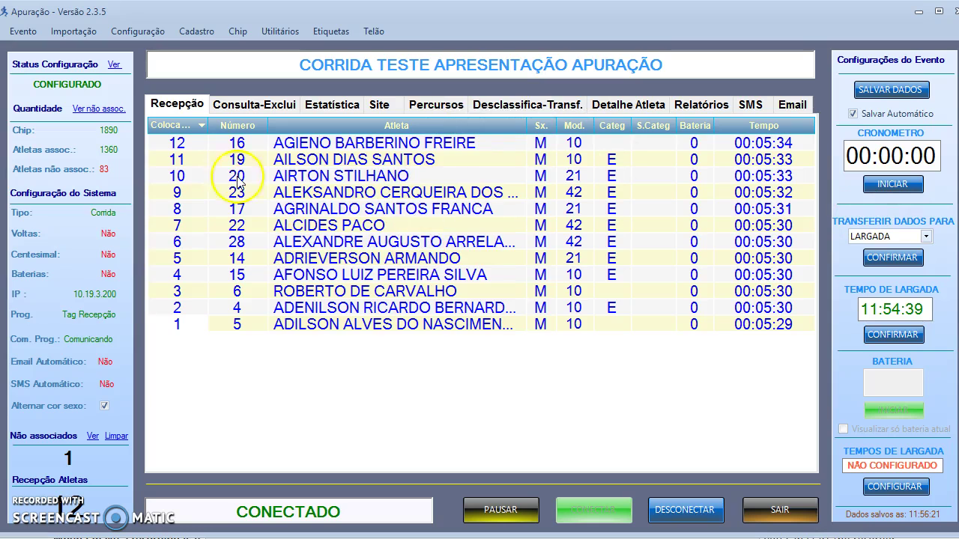
pyautogui.click(680, 511)
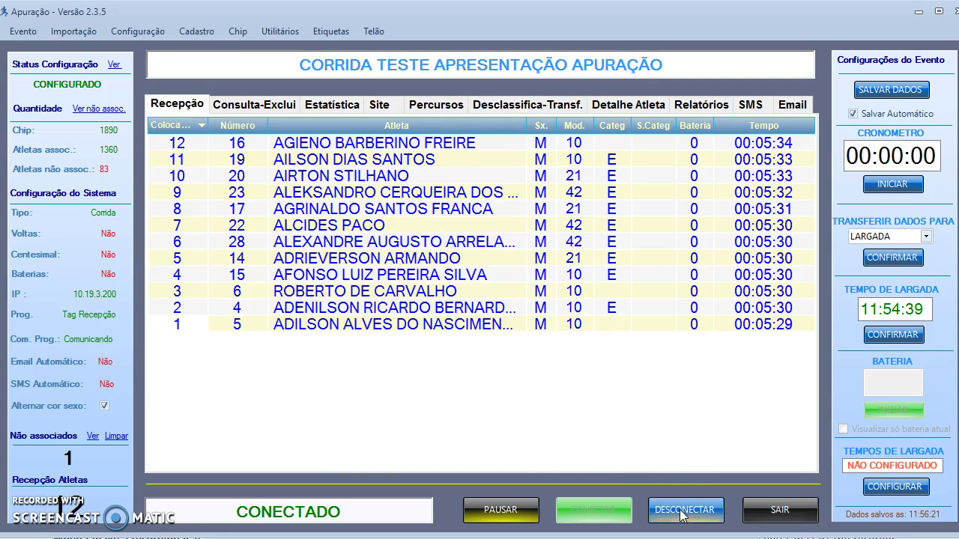
pyautogui.click(497, 329)
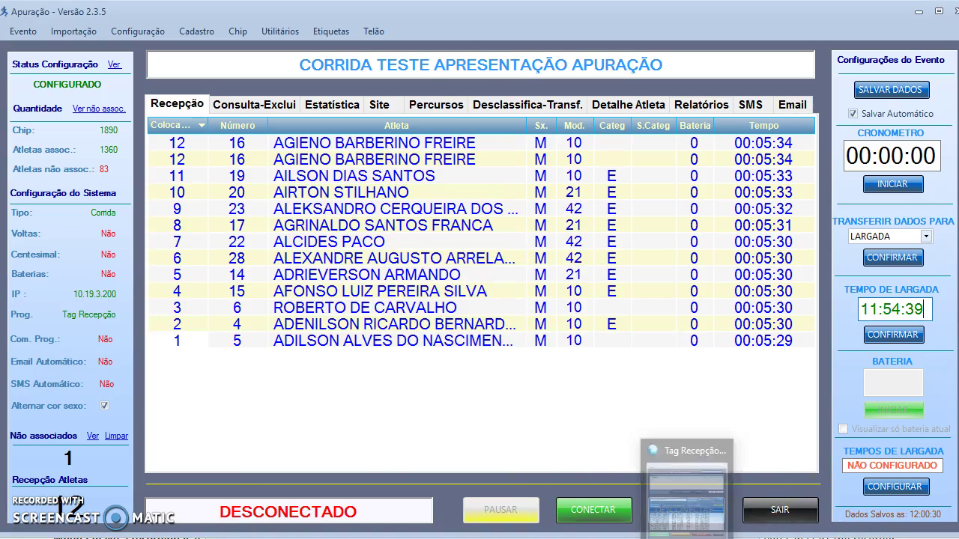
# Switch to Tag Recepção, save the received readings to C:\TagRecepcao\Dados.txt and return to Apuração.
pyautogui.click(687, 515)
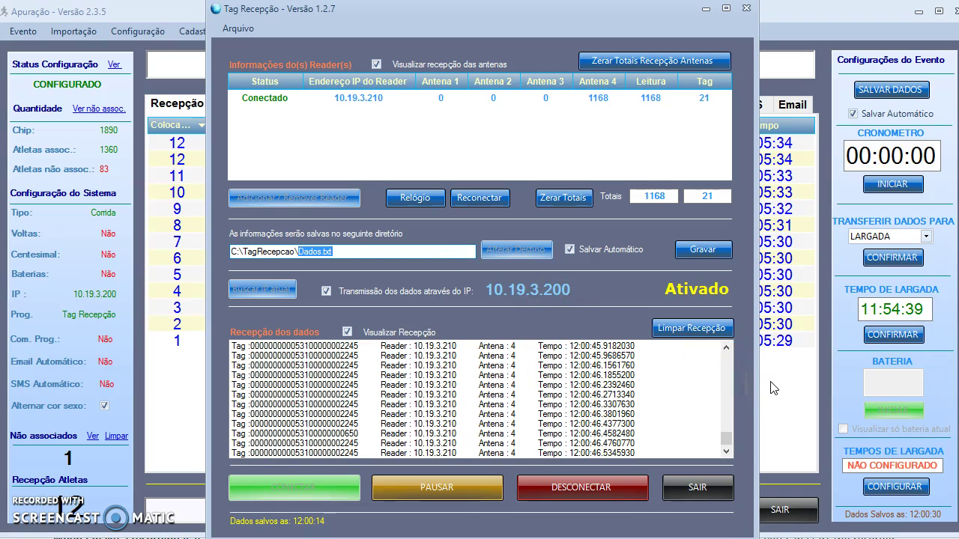
pyautogui.hotkey('alt', 'F4')
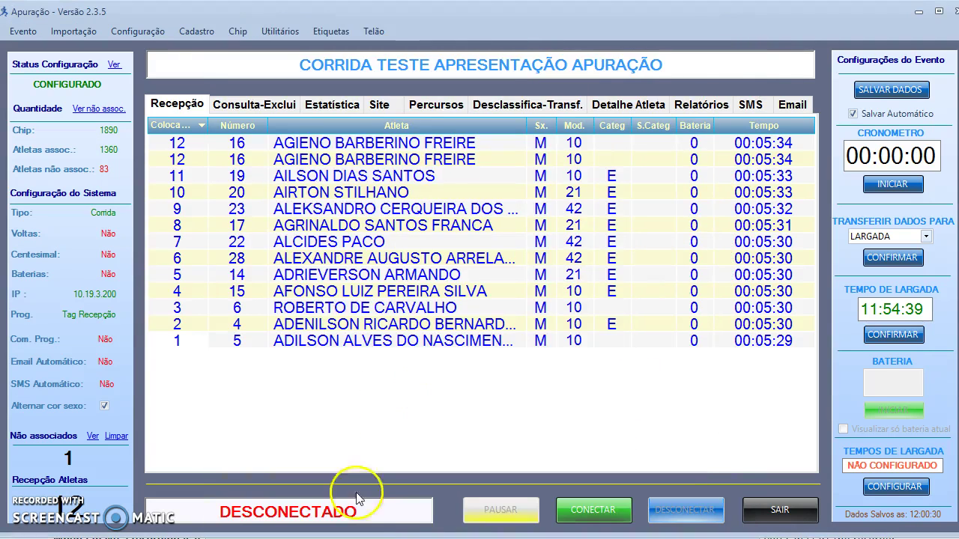
pyautogui.moveTo(356, 533)
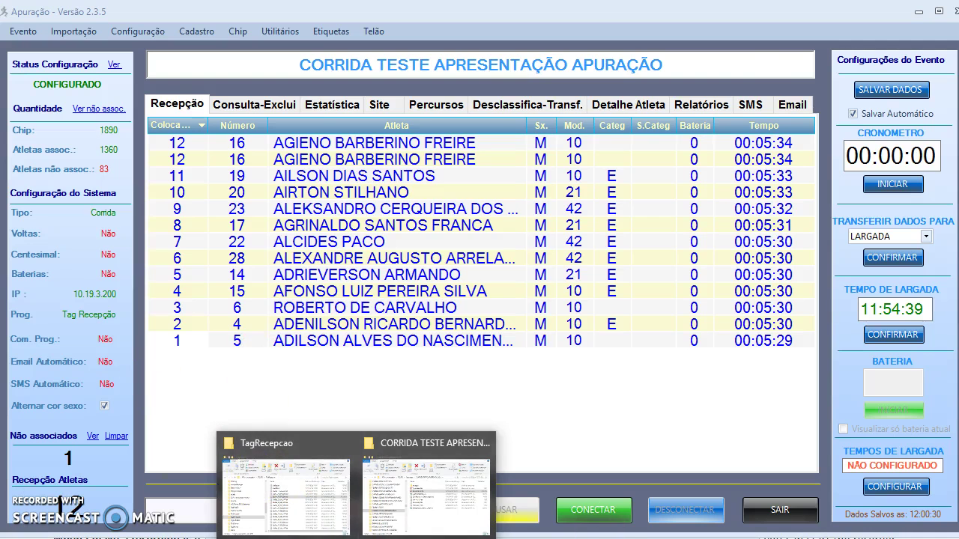
pyautogui.click(259, 465)
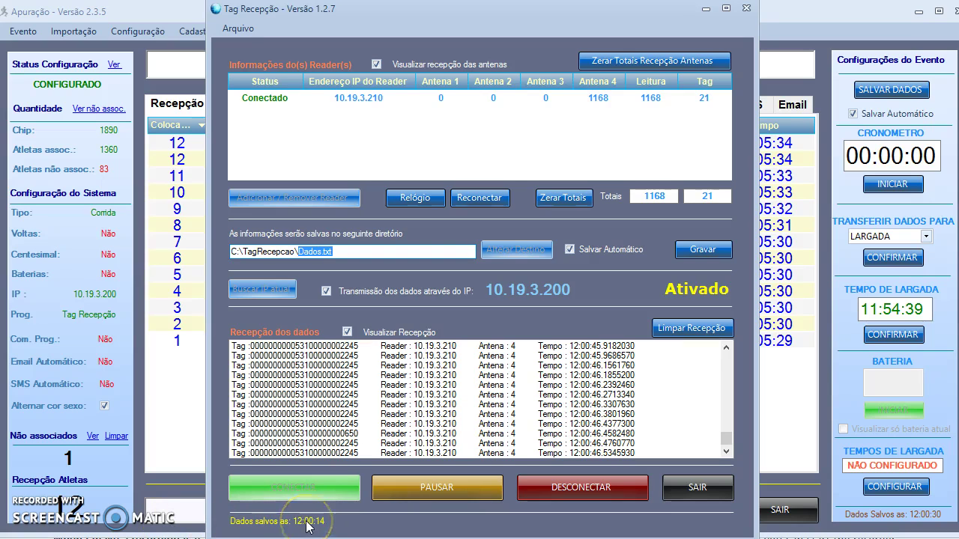
pyautogui.click(704, 253)
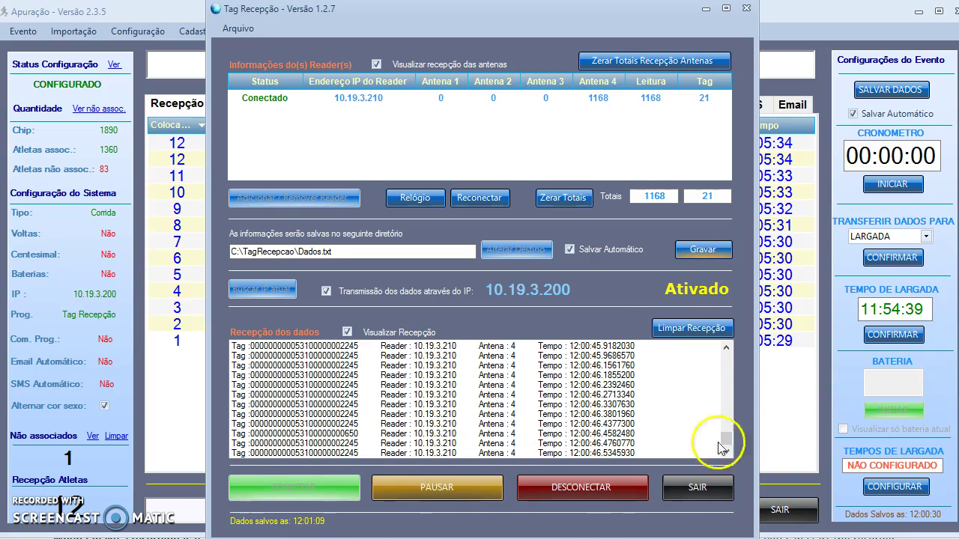
pyautogui.click(779, 395)
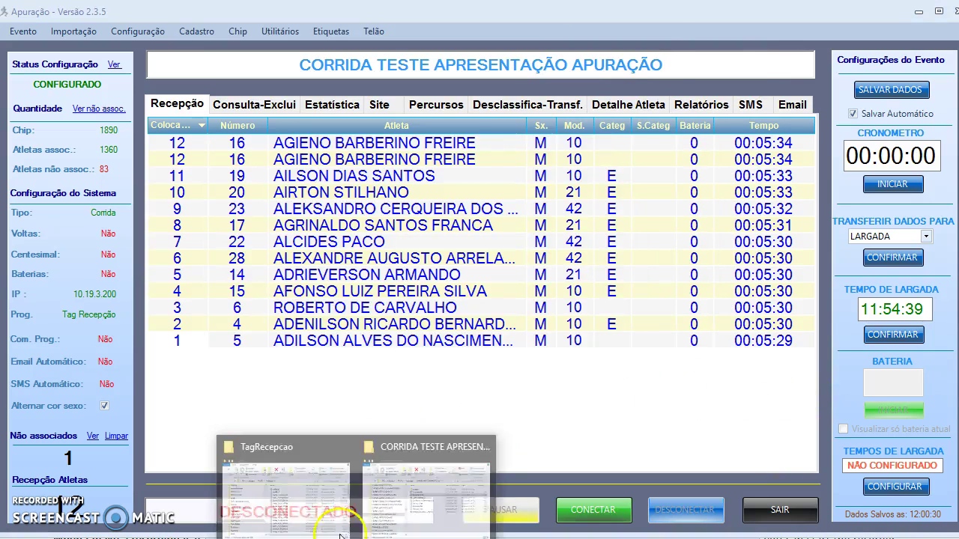
# Make another copy of Dados.txt in the TagRecepcao folder in File Explorer and go back to Apuração.
pyautogui.click(284, 468)
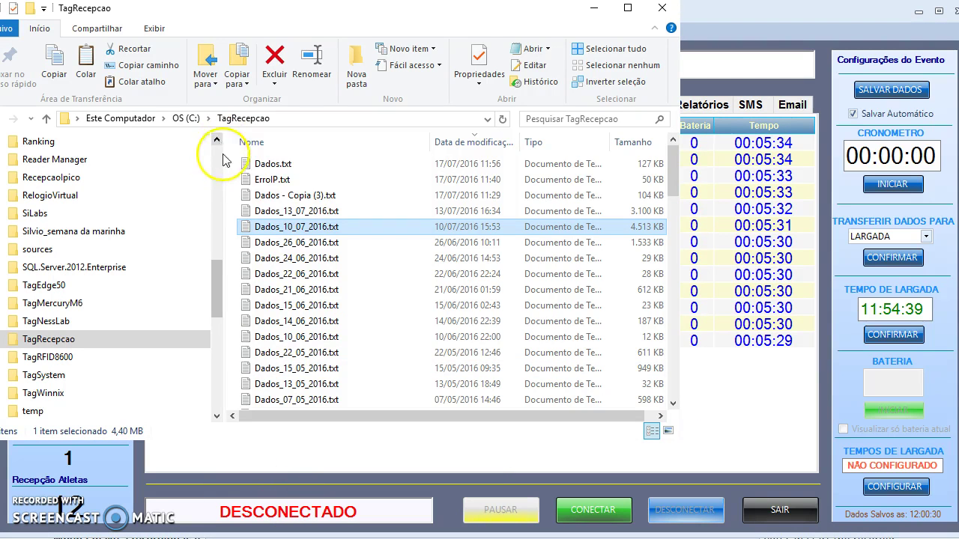
pyautogui.click(271, 163)
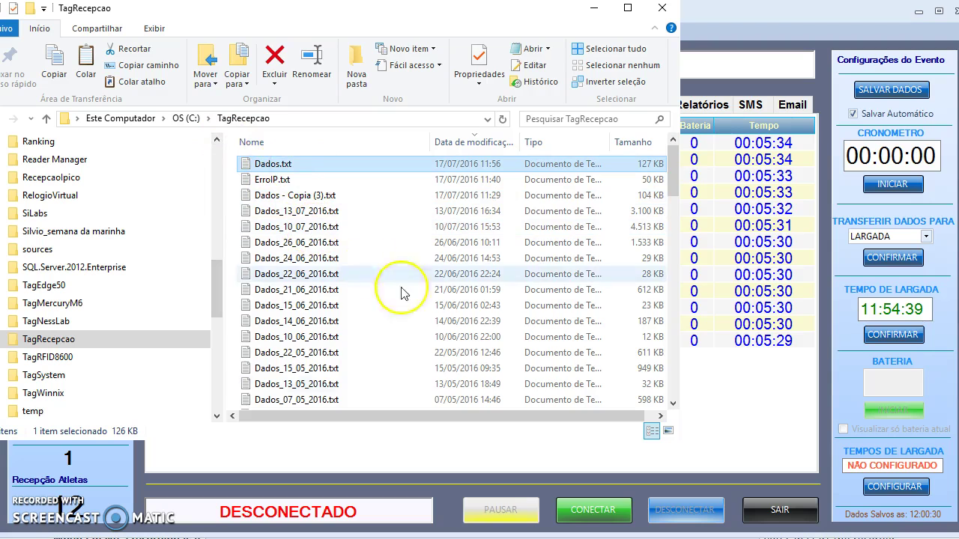
pyautogui.hotkey('ctrl', 'c')
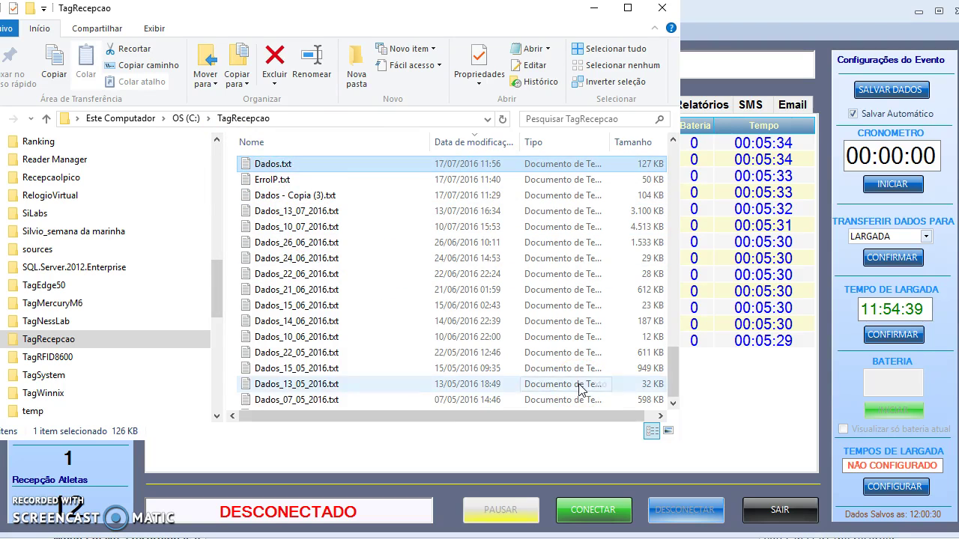
pyautogui.hotkey('ctrl', 'v')
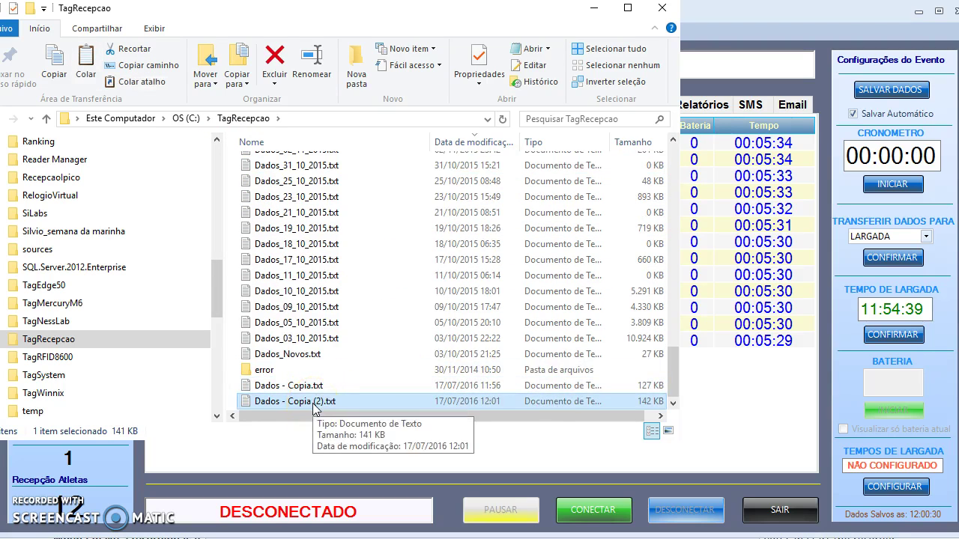
pyautogui.click(738, 390)
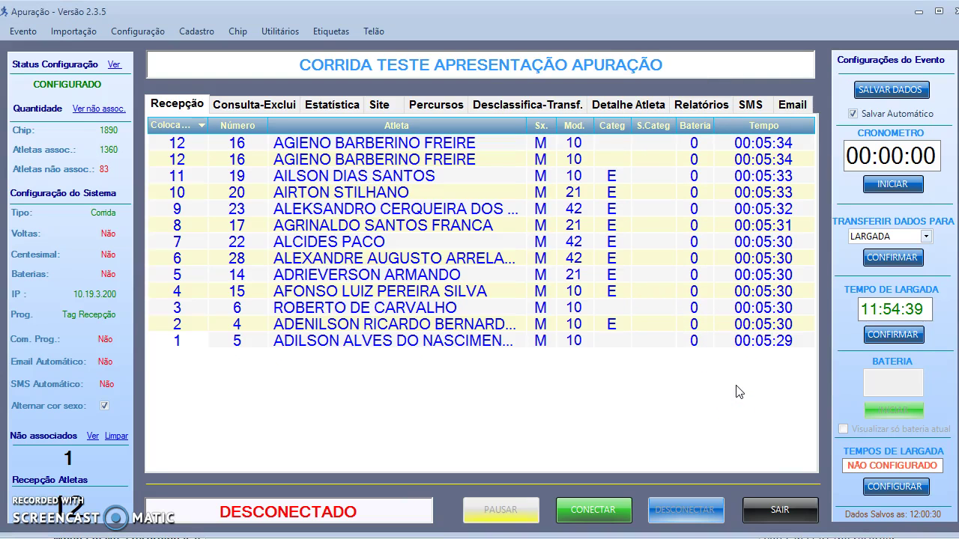
# Start a time import from C:\TagRecepcao\Dados - Copia (2).txt with Chegada as the data destination.
pyautogui.click(80, 32)
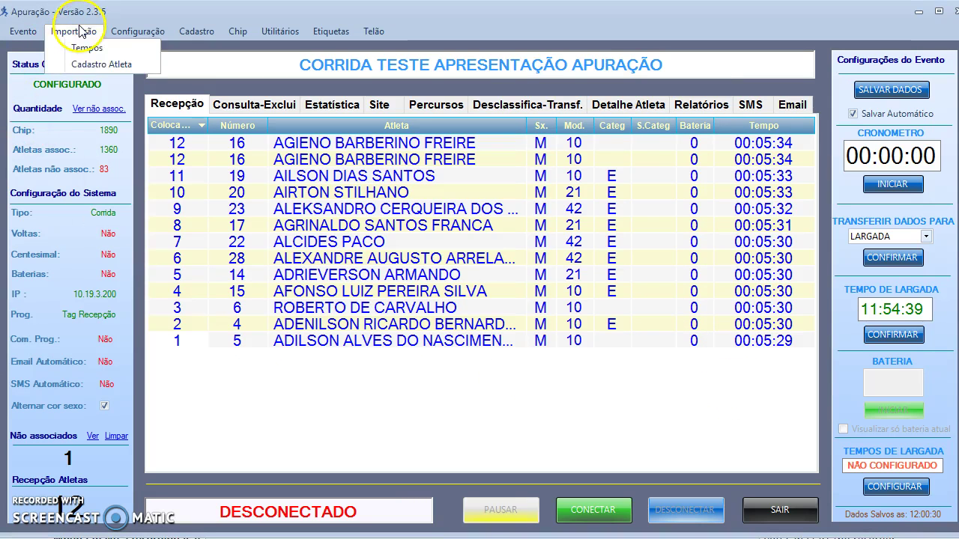
pyautogui.click(85, 48)
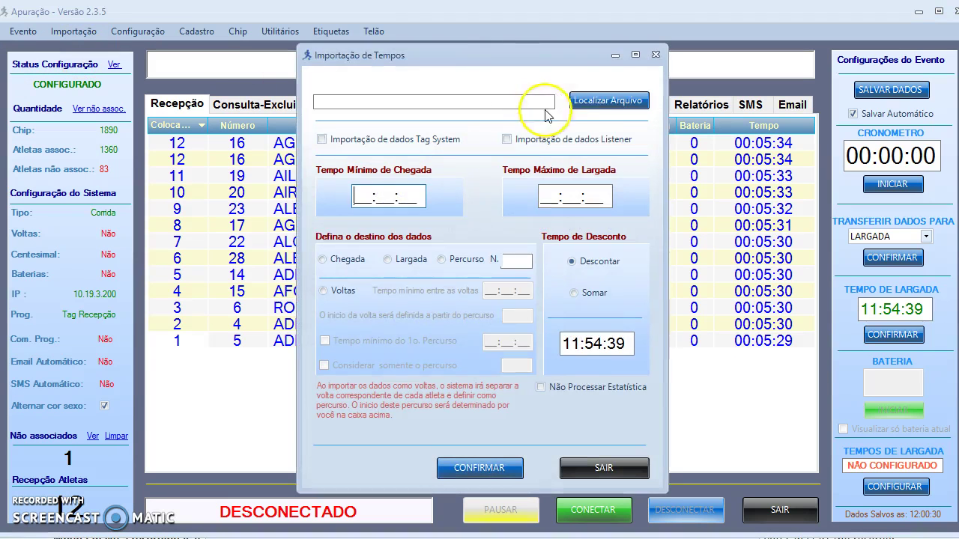
pyautogui.click(611, 100)
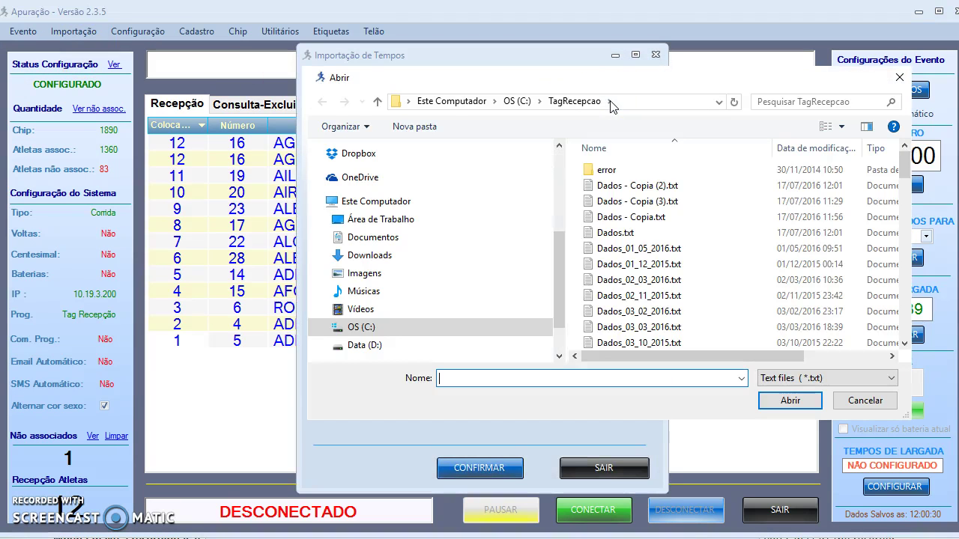
pyautogui.click(637, 186)
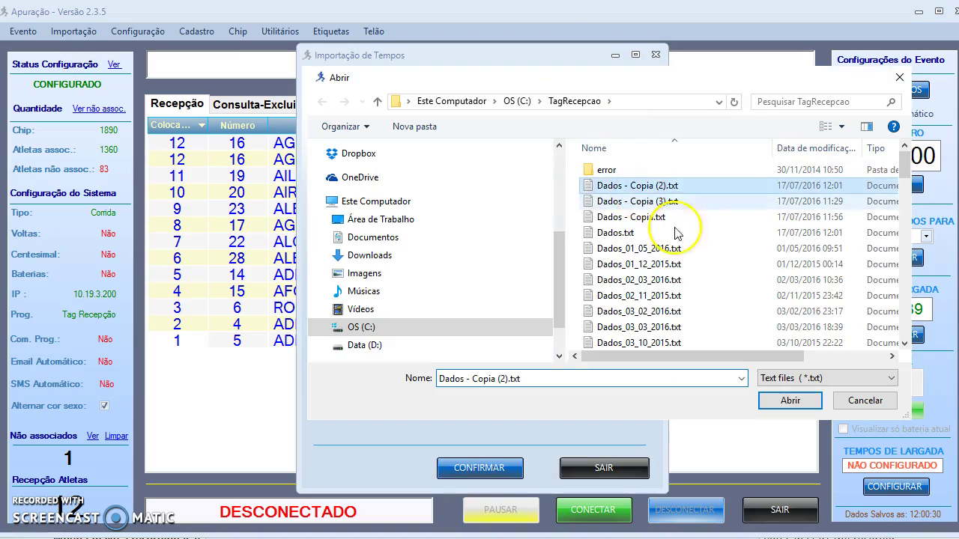
pyautogui.click(781, 403)
pyautogui.click(347, 260)
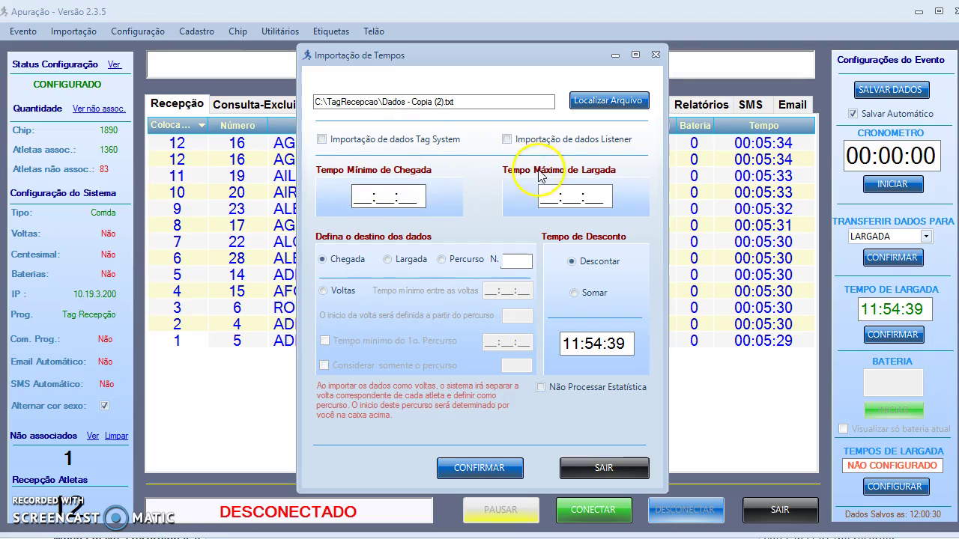
# Set Tempo Mínimo de Chegada to 00:05:29 and Tempo Máximo de Largada to 00:05:00 for the time import.
pyautogui.click(378, 196)
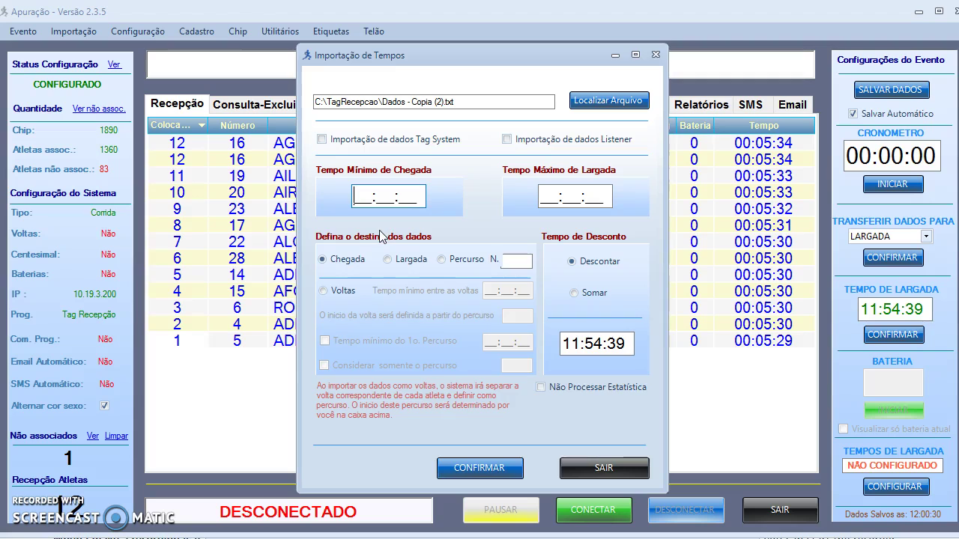
pyautogui.click(765, 325)
pyautogui.click(776, 346)
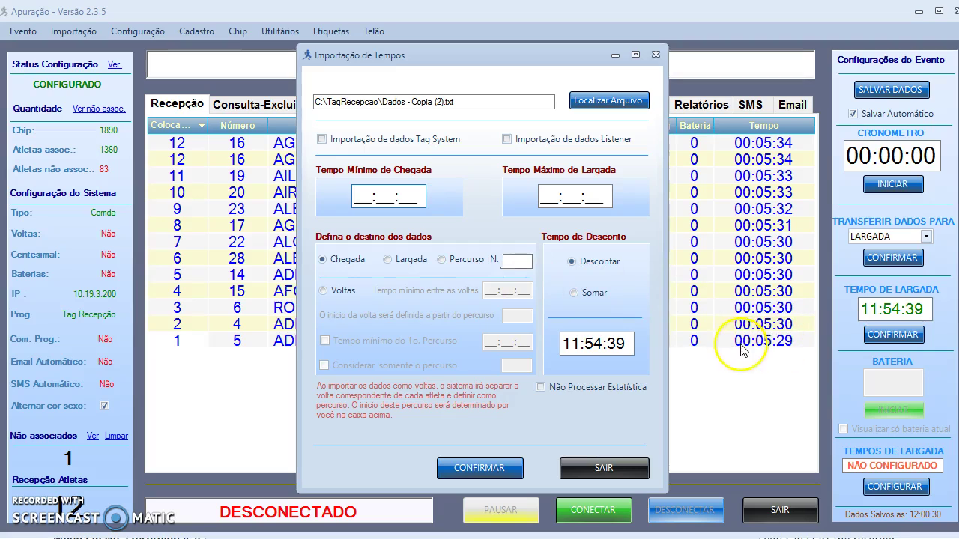
pyautogui.write('00:05:')
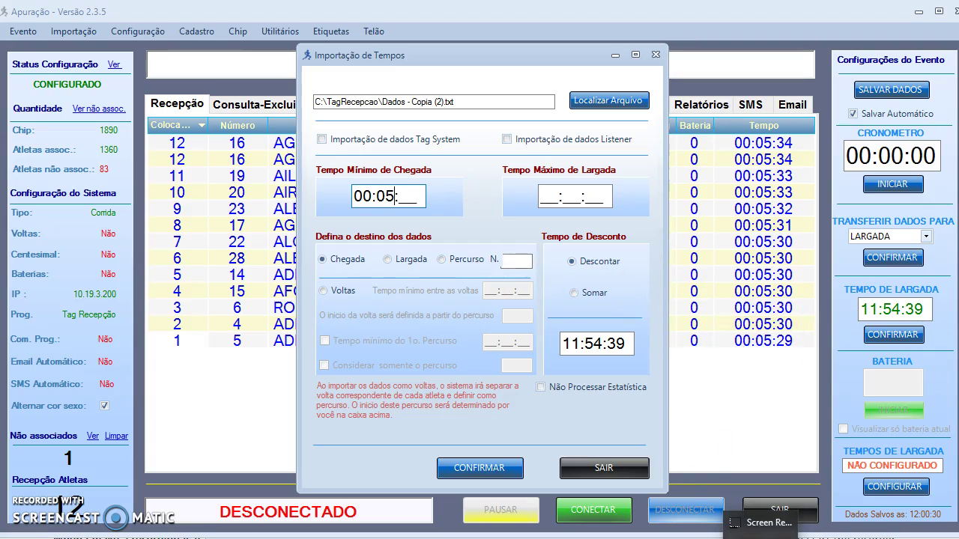
pyautogui.write('29')
pyautogui.click(565, 196)
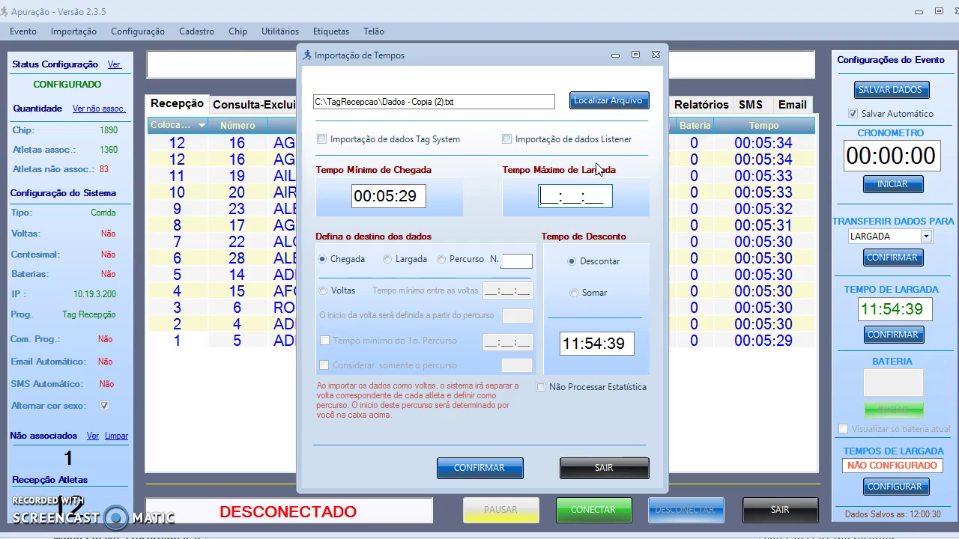
pyautogui.write('00:05:00')
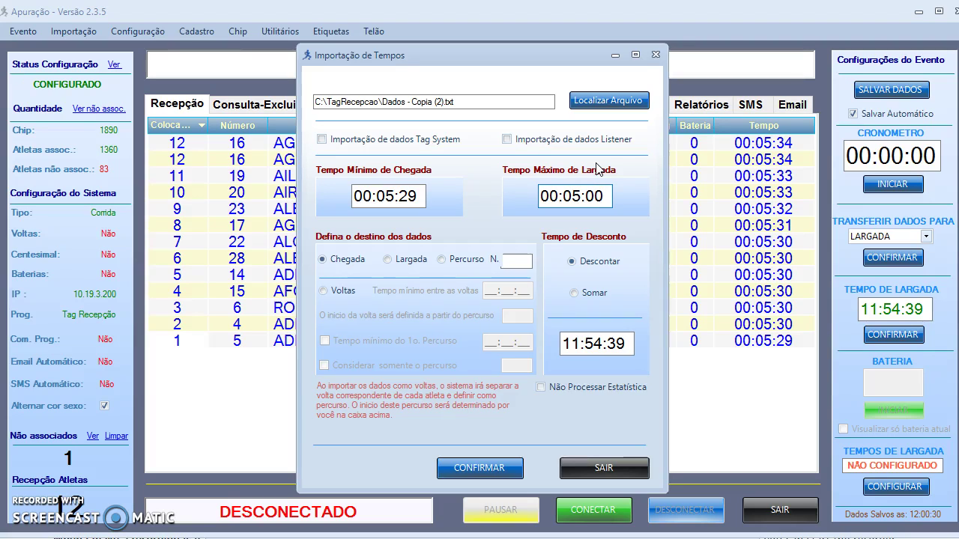
# Run the time import with these limits and close the import window once it has finished.
pyautogui.click(379, 196)
pyautogui.click(592, 187)
pyautogui.click(498, 469)
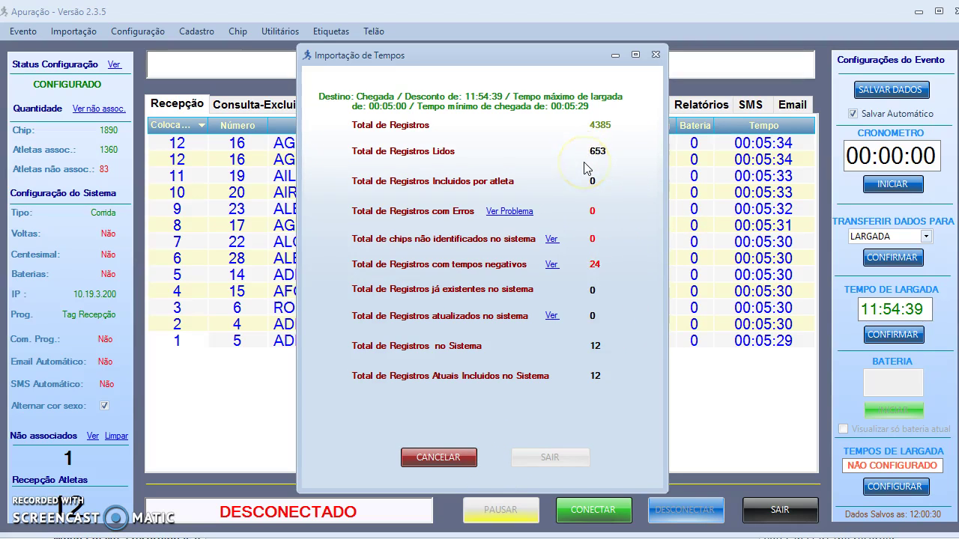
pyautogui.click(588, 243)
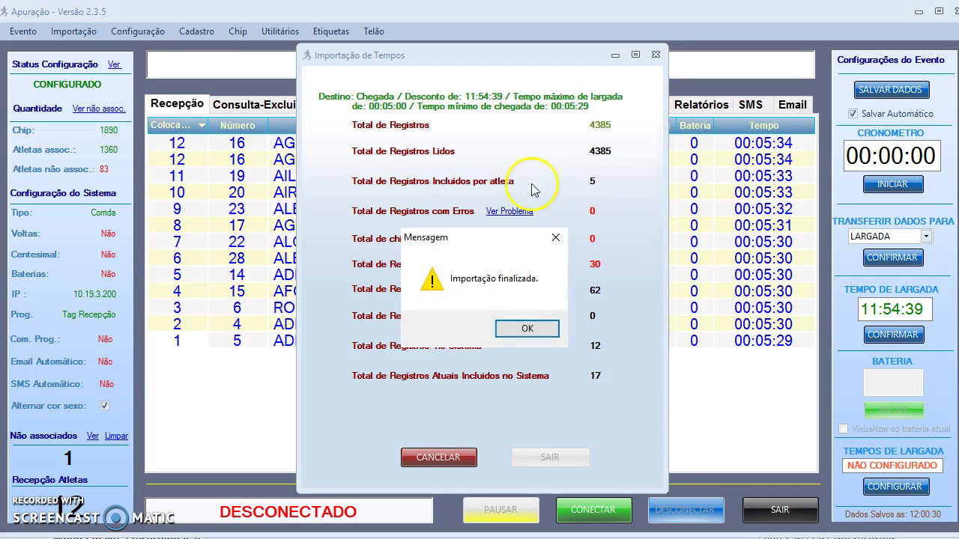
pyautogui.click(509, 331)
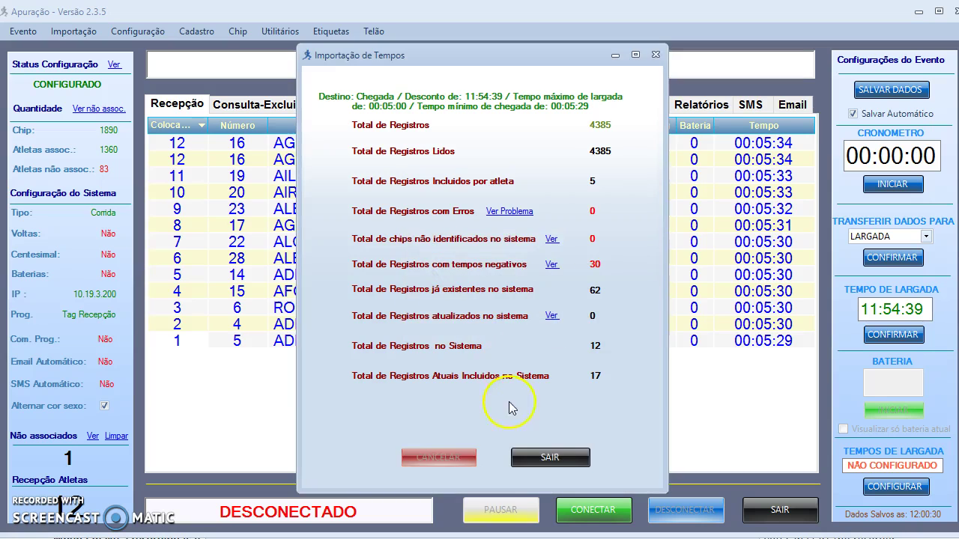
pyautogui.click(561, 458)
pyautogui.click(606, 470)
# Review the imported finishers in the Recepção list and reconnect Apuração to Tag Recepção.
pyautogui.click(257, 110)
pyautogui.click(178, 107)
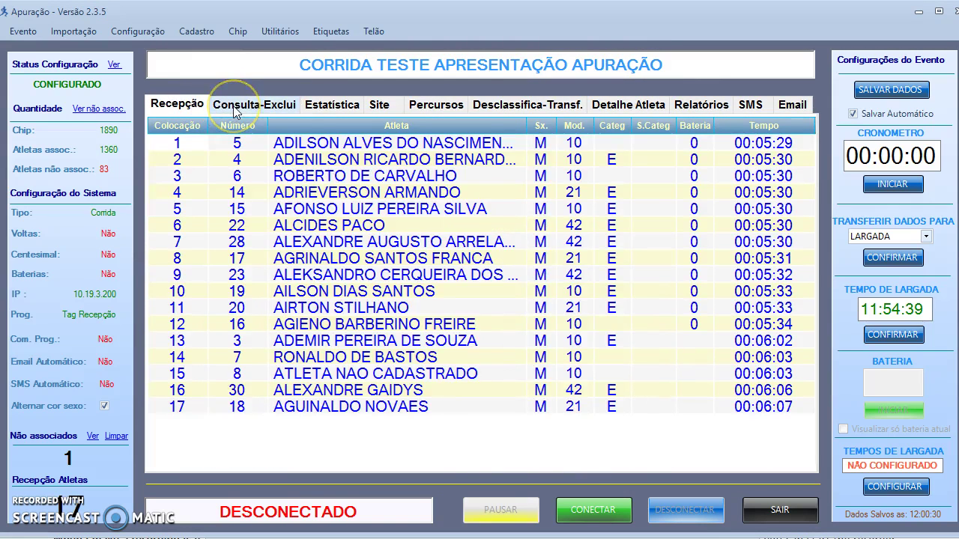
pyautogui.click(600, 509)
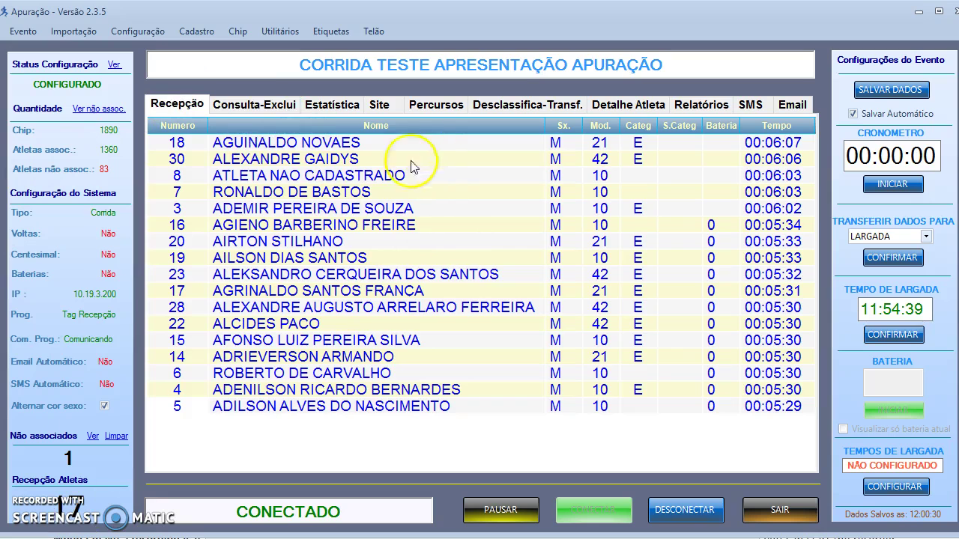
# Check the stored minimum finish and maximum start times in the time import form, and close it without importing.
pyautogui.click(74, 32)
pyautogui.click(86, 48)
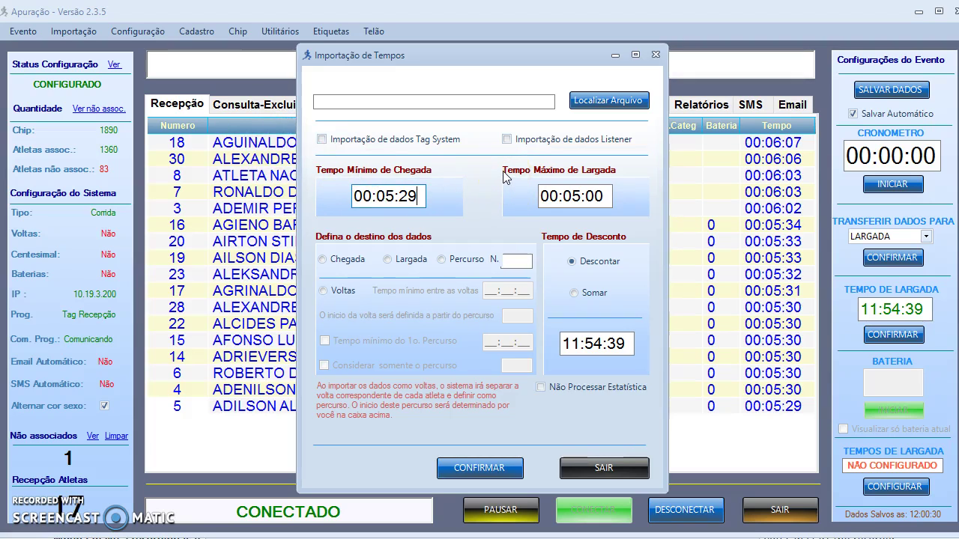
pyautogui.click(580, 462)
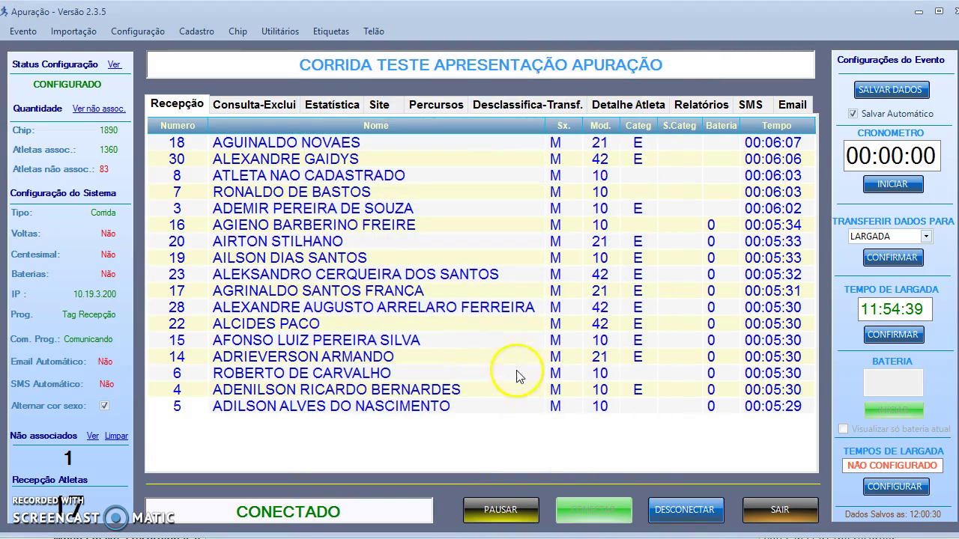
# Try to open the system configuration while connected, and disconnect Apuração from Tag Recepção.
pyautogui.click(142, 33)
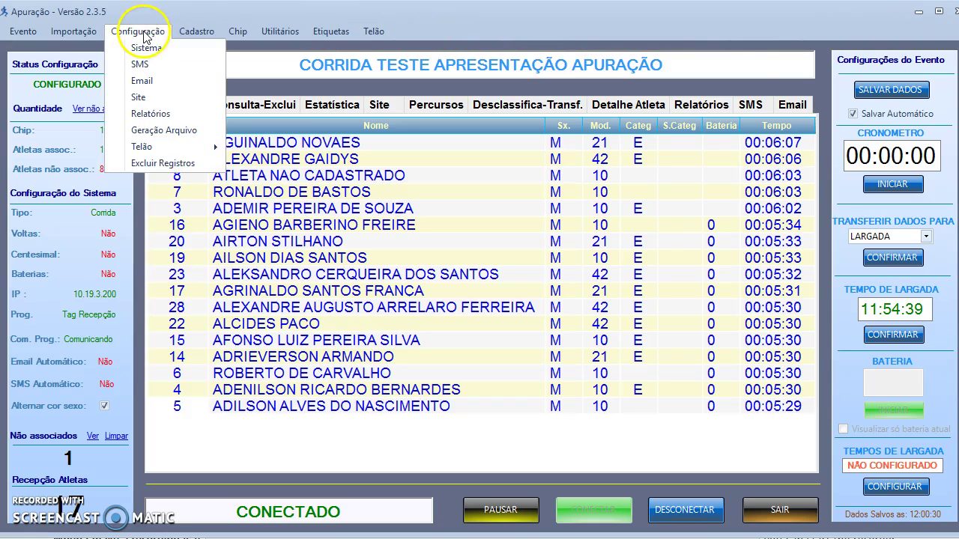
pyautogui.click(141, 48)
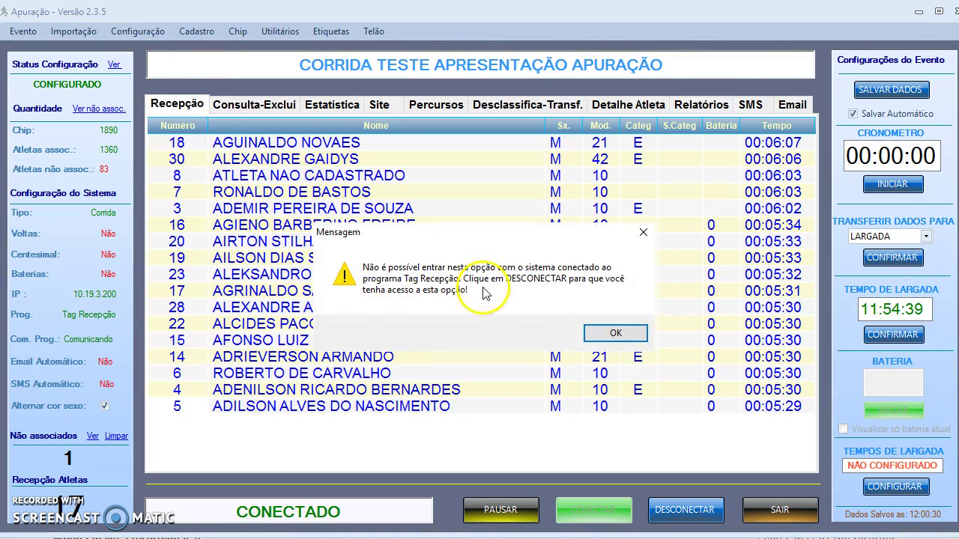
pyautogui.click(613, 331)
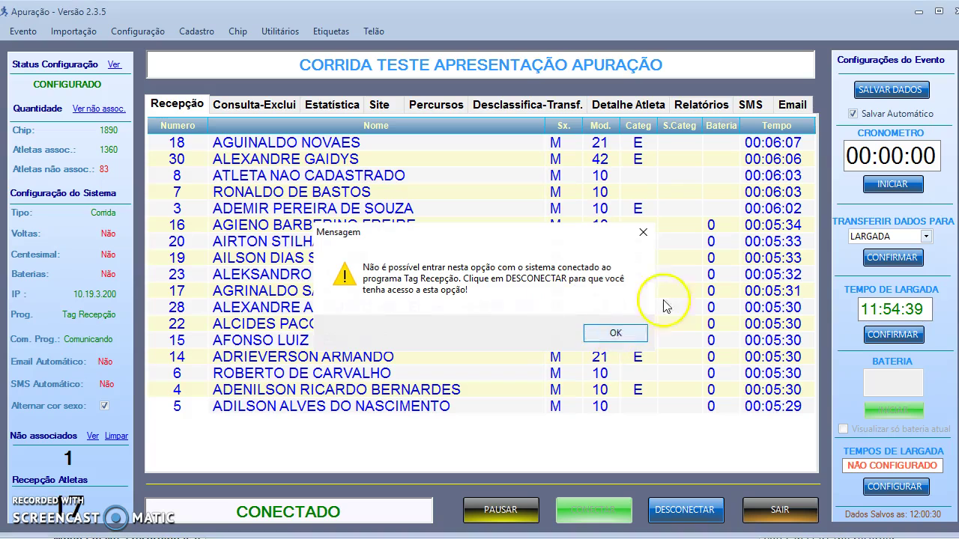
pyautogui.click(691, 517)
pyautogui.click(493, 332)
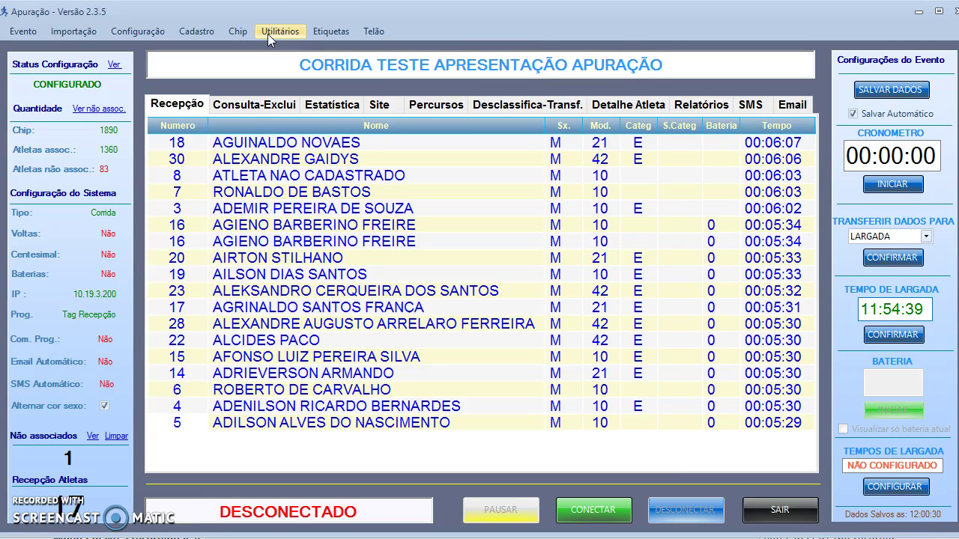
# Examine Tempo Mínimo de Chegada and Tempo Máximo de Largada in the system configuration, and exit without changing them.
pyautogui.click(155, 35)
pyautogui.click(156, 45)
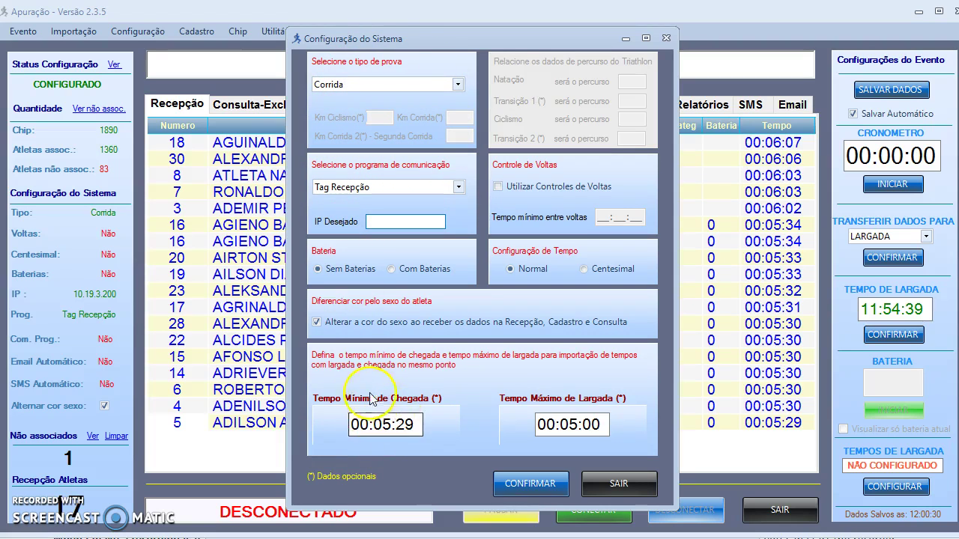
pyautogui.click(422, 418)
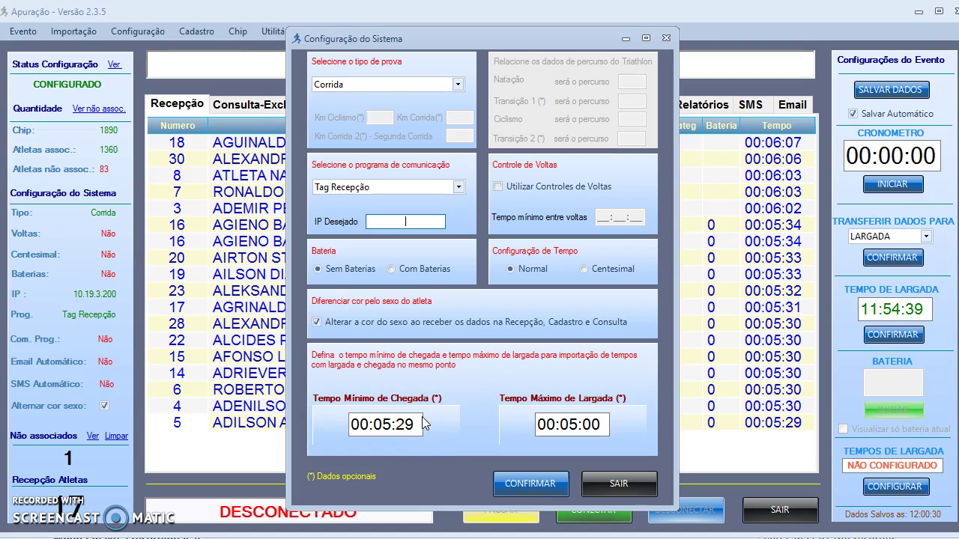
pyautogui.click(419, 133)
pyautogui.click(378, 469)
pyautogui.click(615, 484)
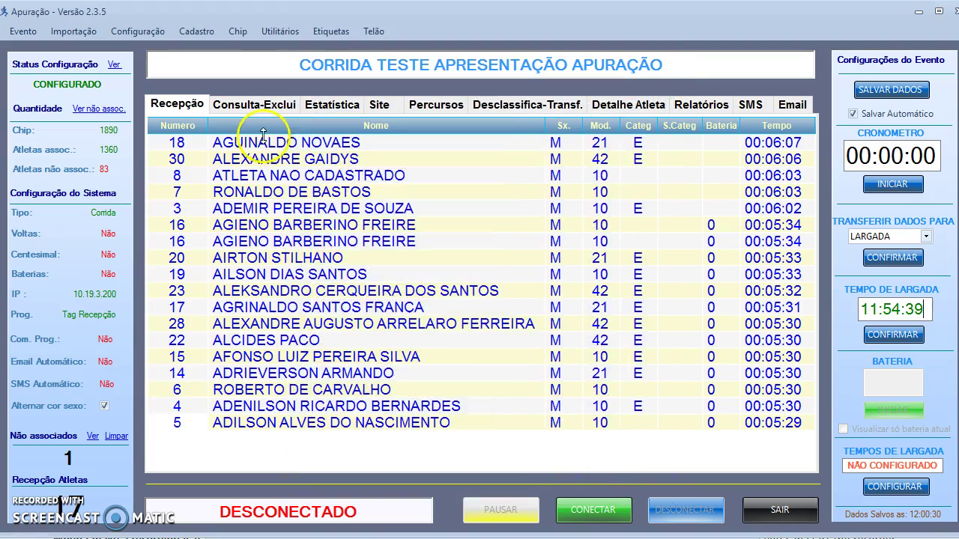
# View the athletes' times in Consulta-Exclui and the start and finish counts in Estatística.
pyautogui.click(225, 103)
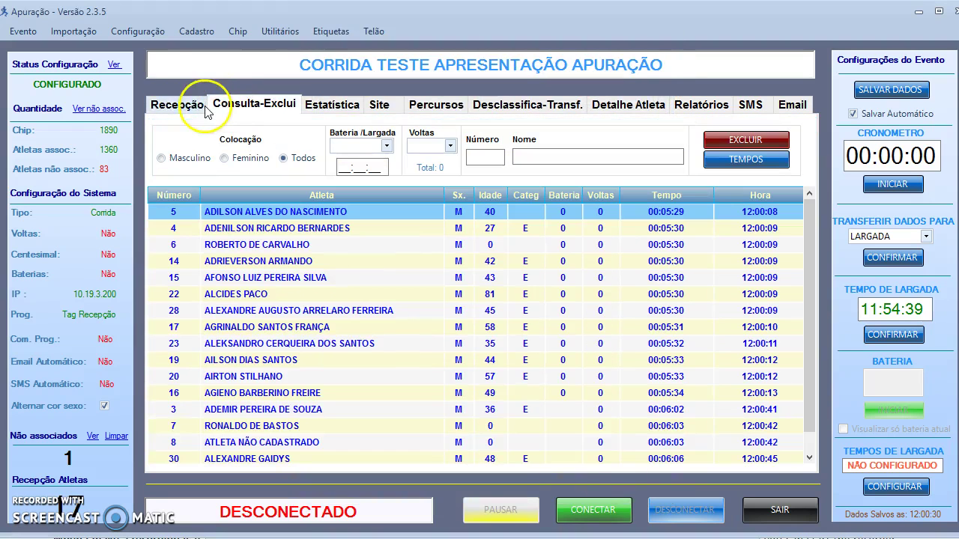
pyautogui.click(353, 107)
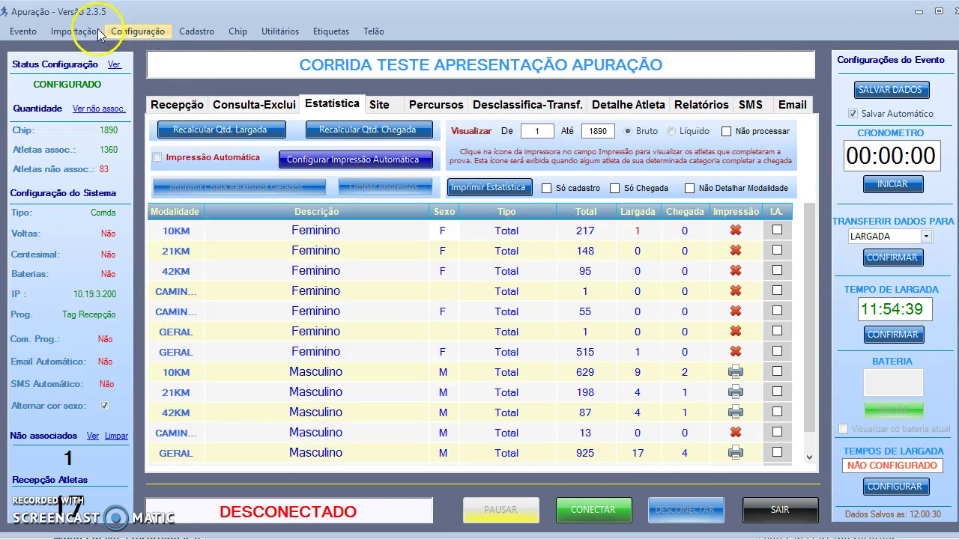
# Start a new time import, look at the Voltas options, and choose Percurso as the data destination, ready for its number.
pyautogui.click(73, 32)
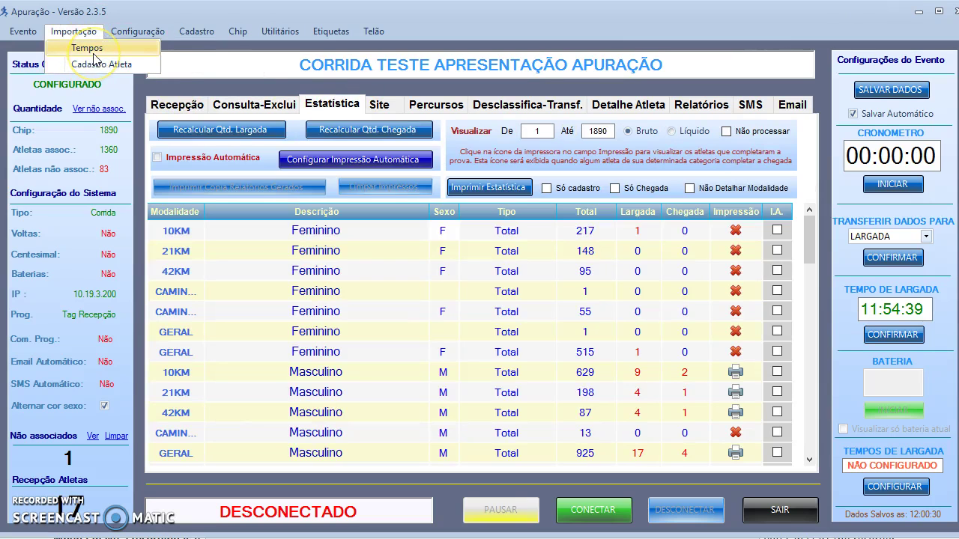
pyautogui.click(90, 49)
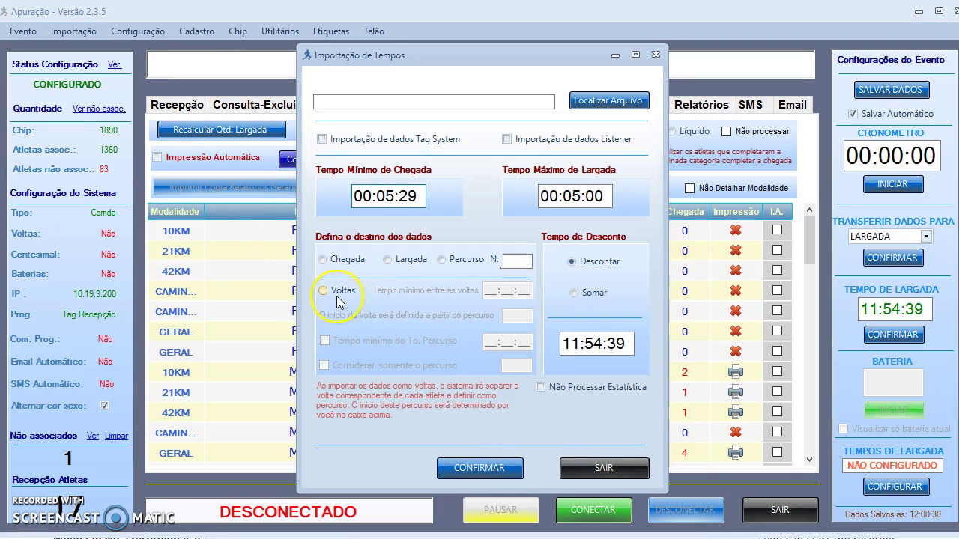
pyautogui.click(337, 298)
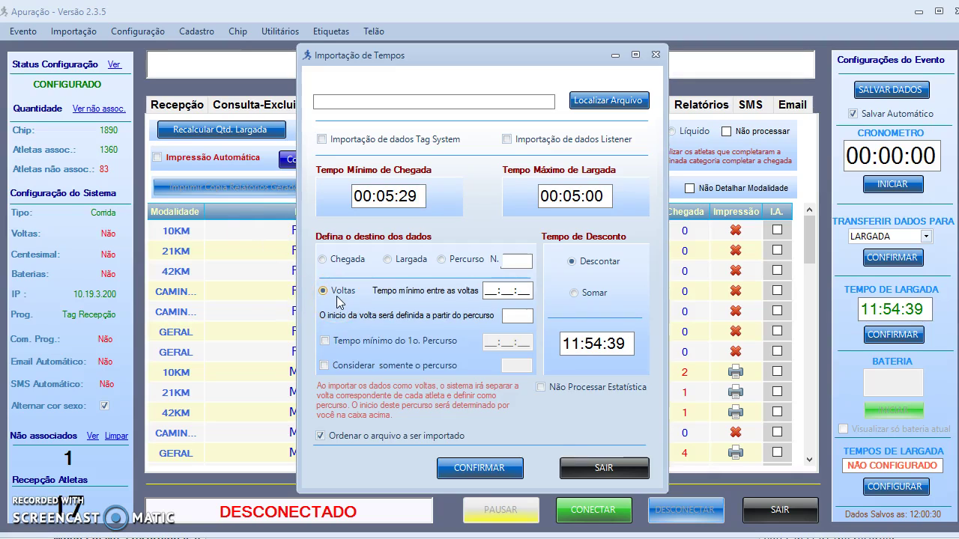
pyautogui.click(475, 262)
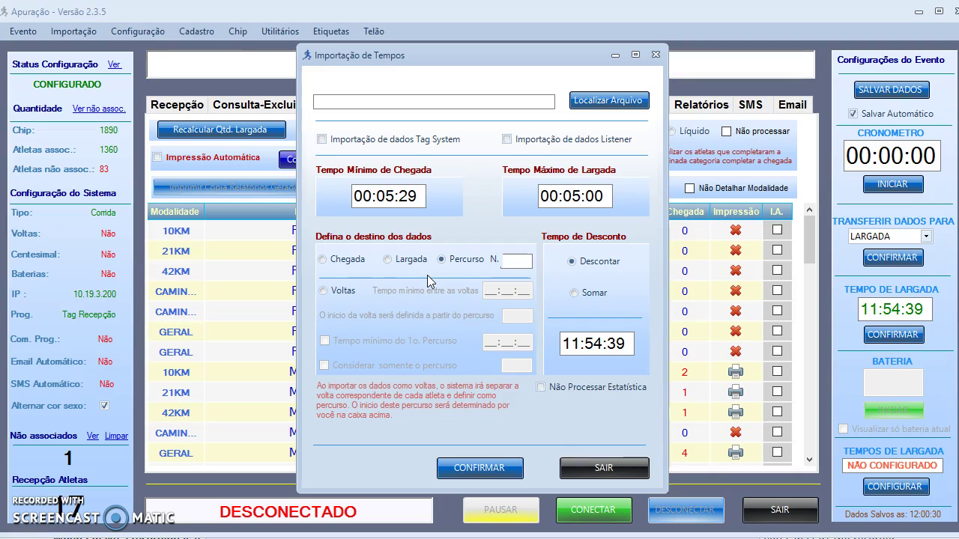
pyautogui.click(476, 344)
pyautogui.click(515, 261)
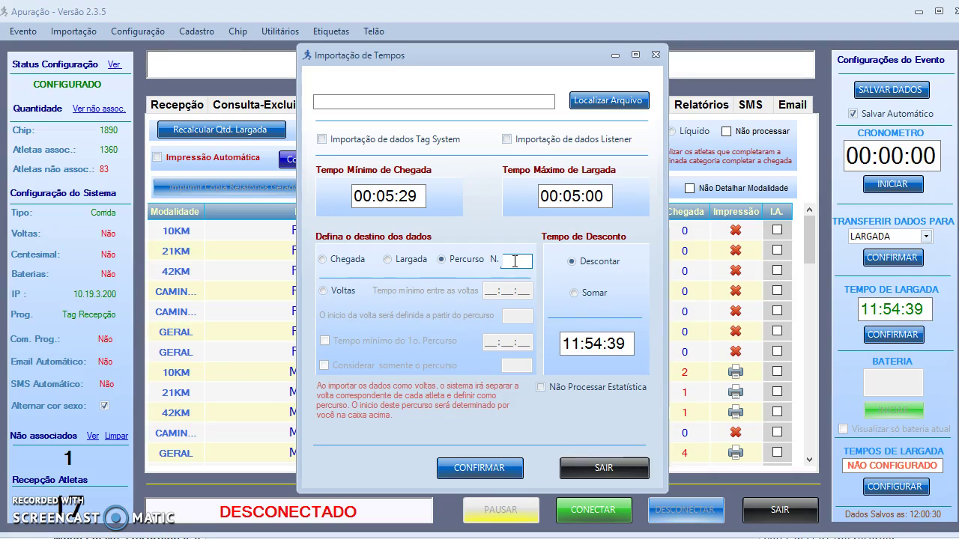